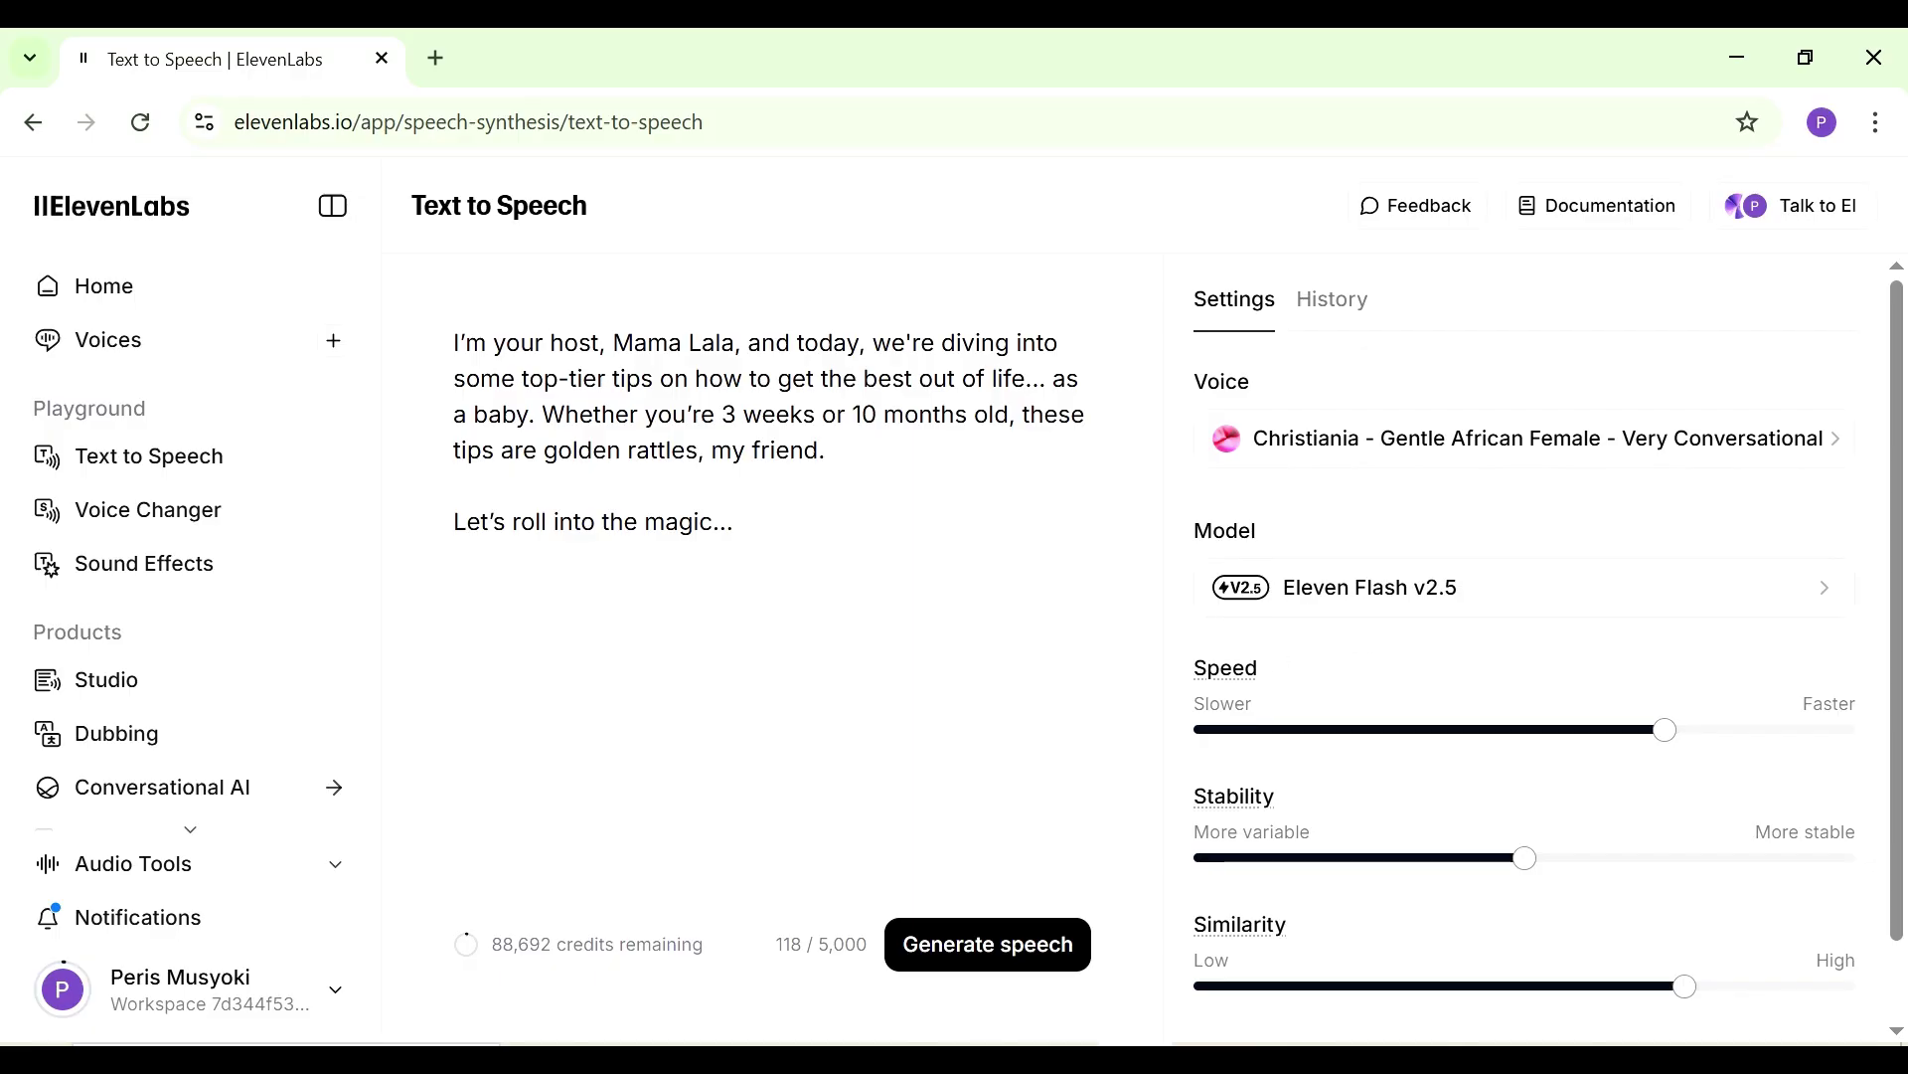
Step: Search the voice library for "child" and preview the Kawaii Aerisita voice
left_click(122, 348)
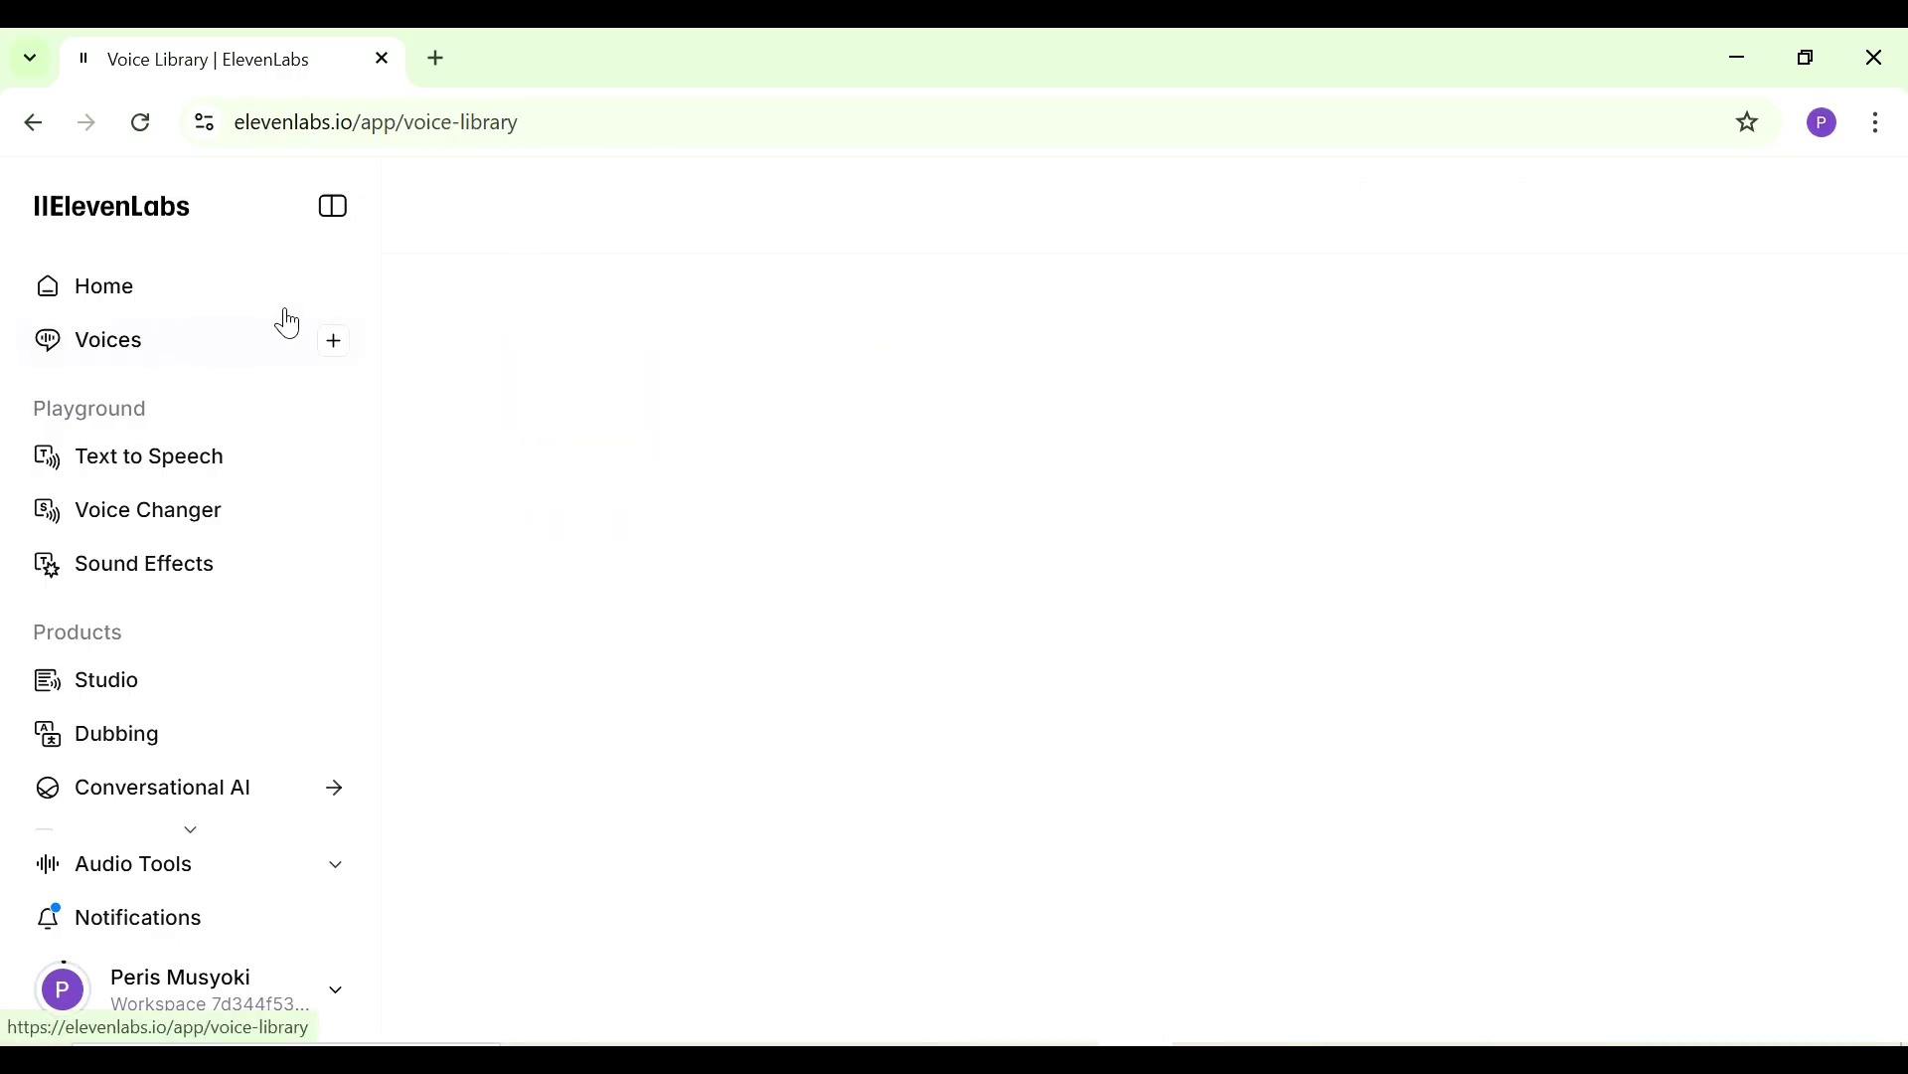
left_click(556, 309)
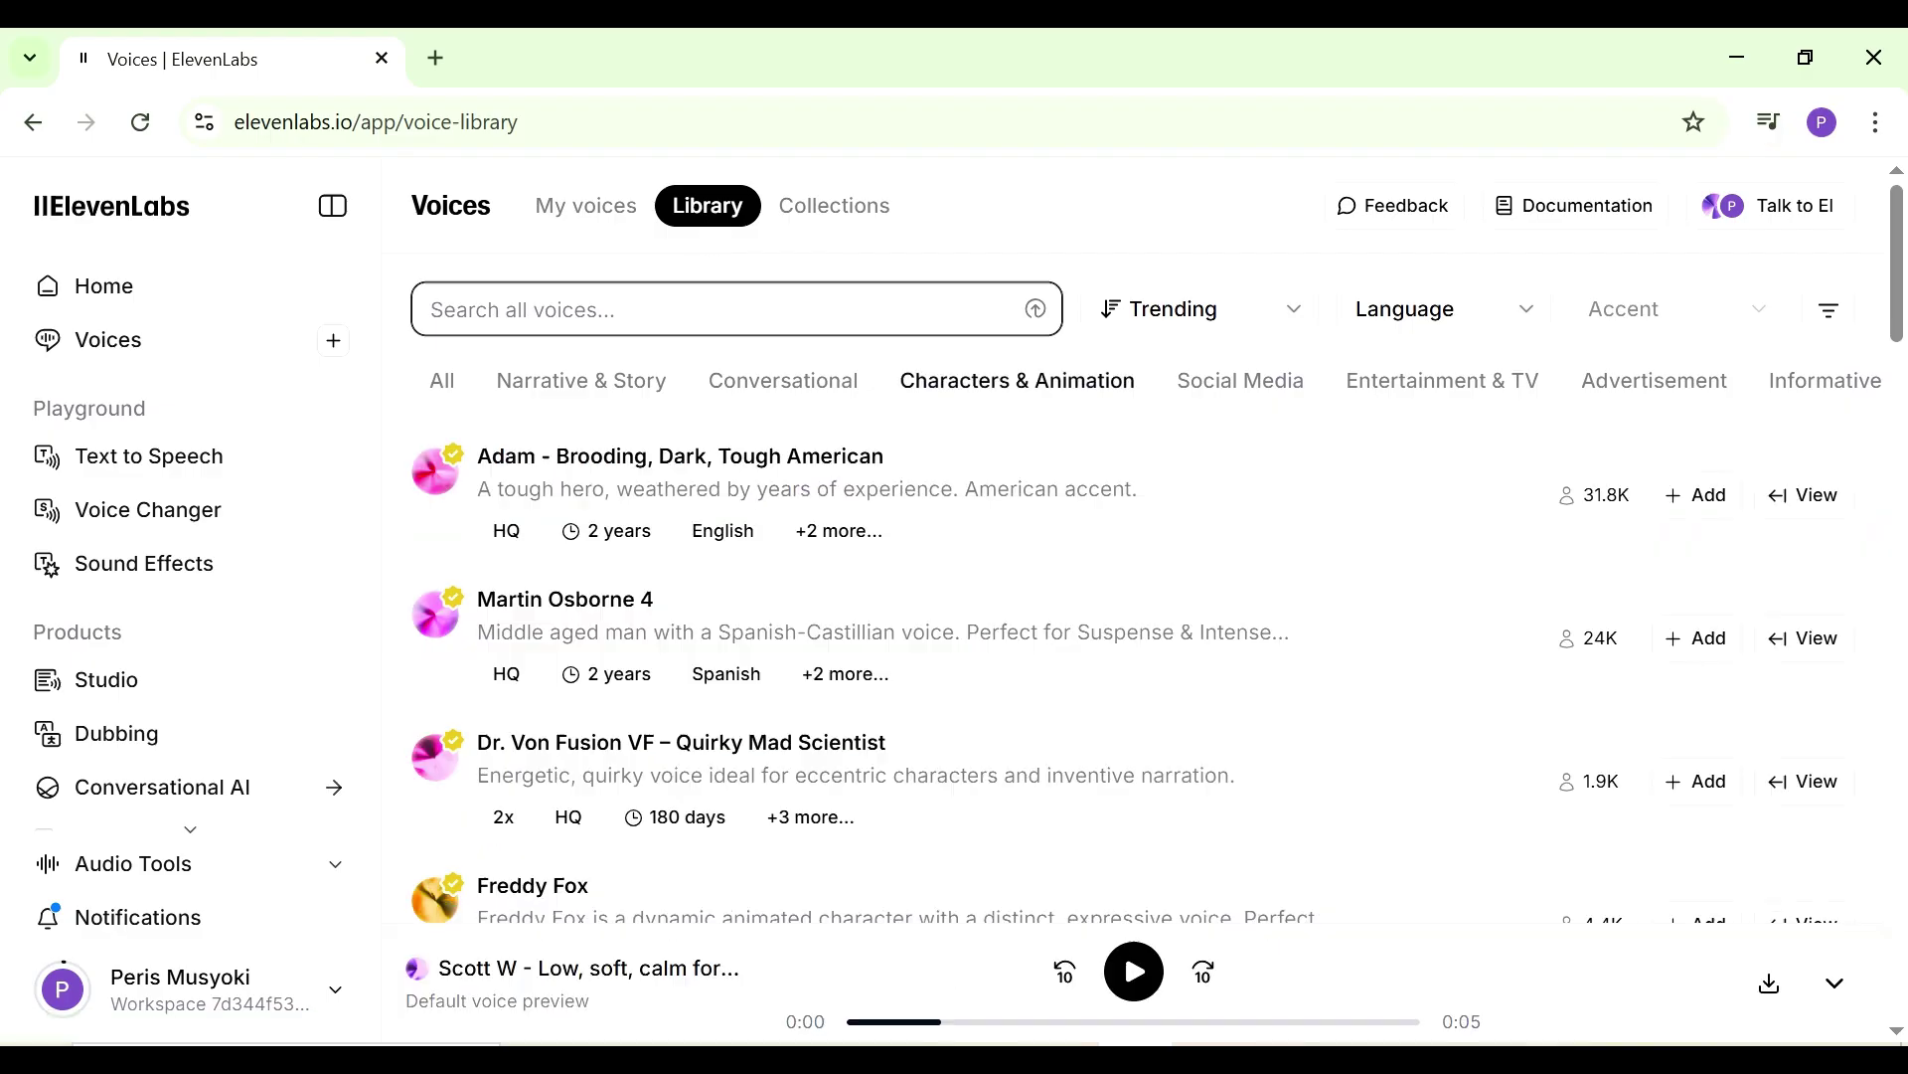
type("child")
scroll(626, 687, "down", 5)
left_click(626, 687)
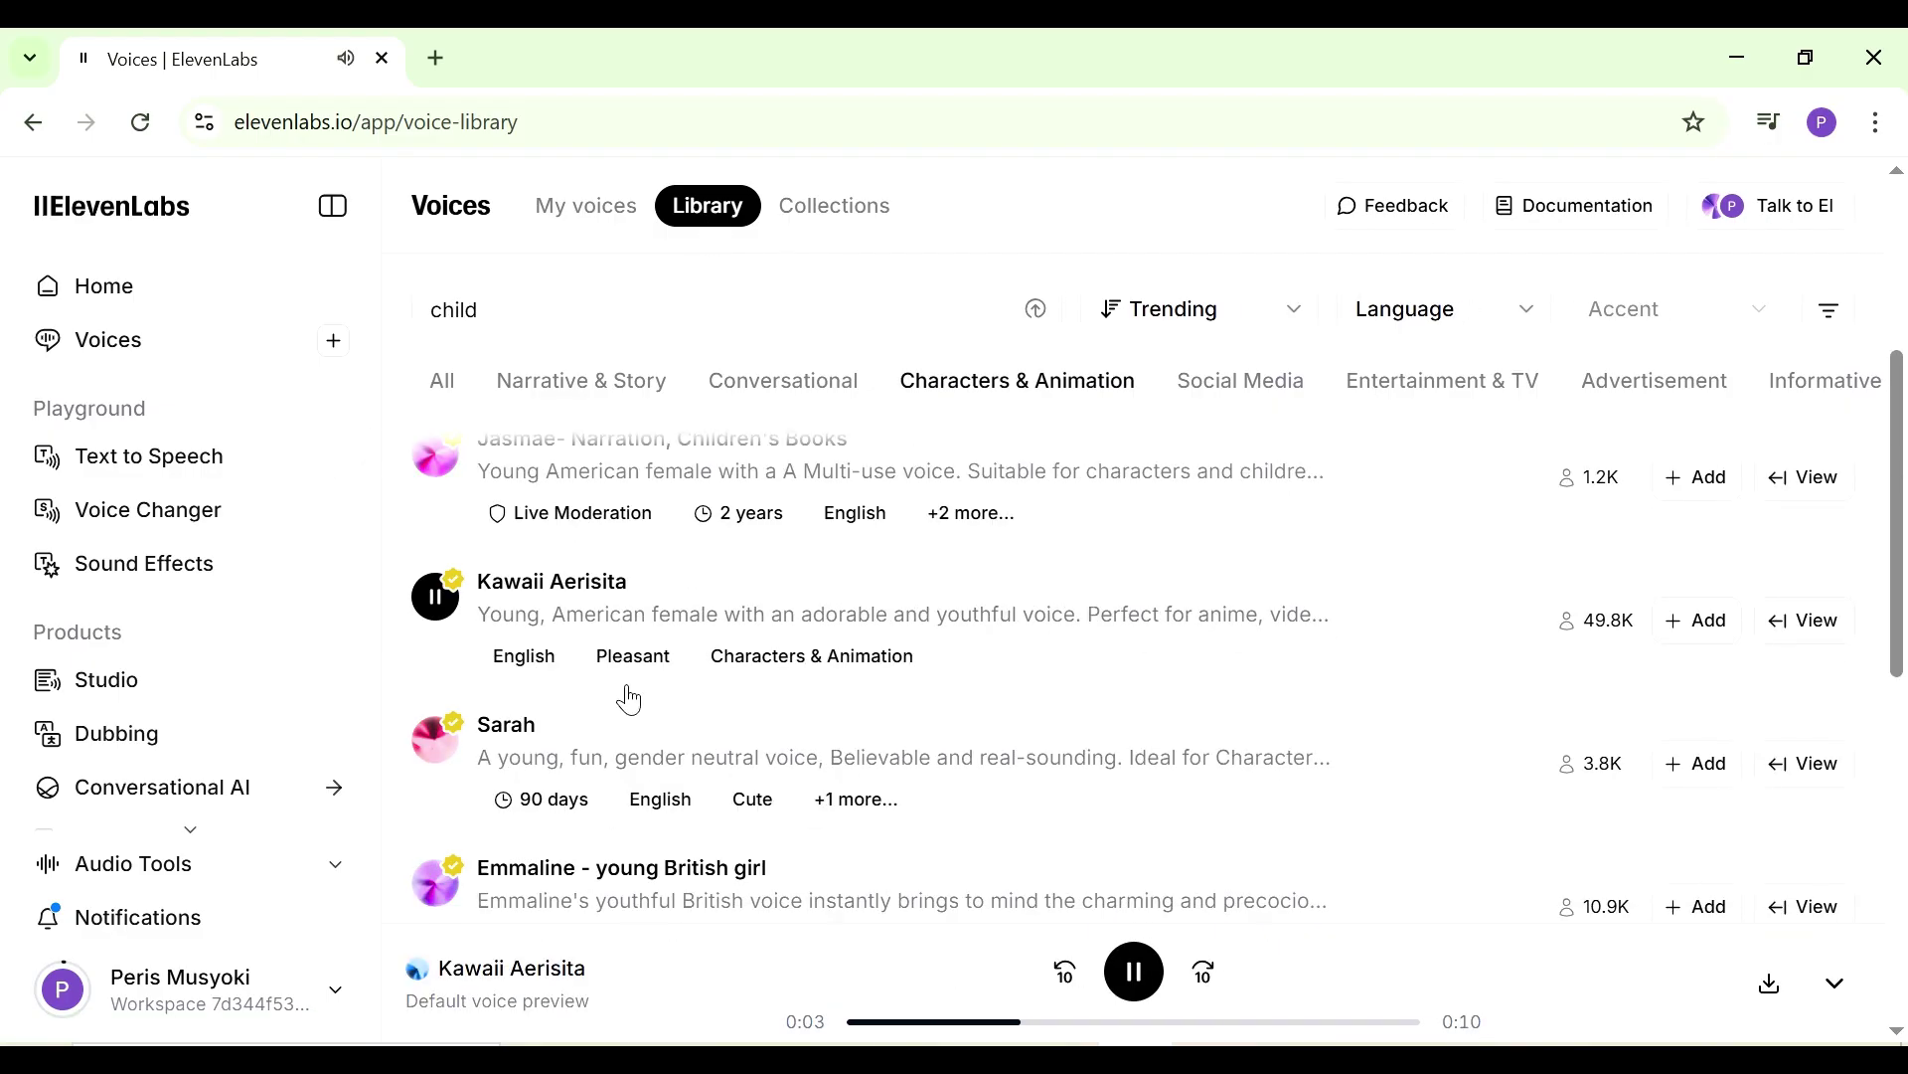
Step: Add the Kawaii Aerisita voice, use it for text to speech, and generate the podcast intro speech
left_click(1700, 647)
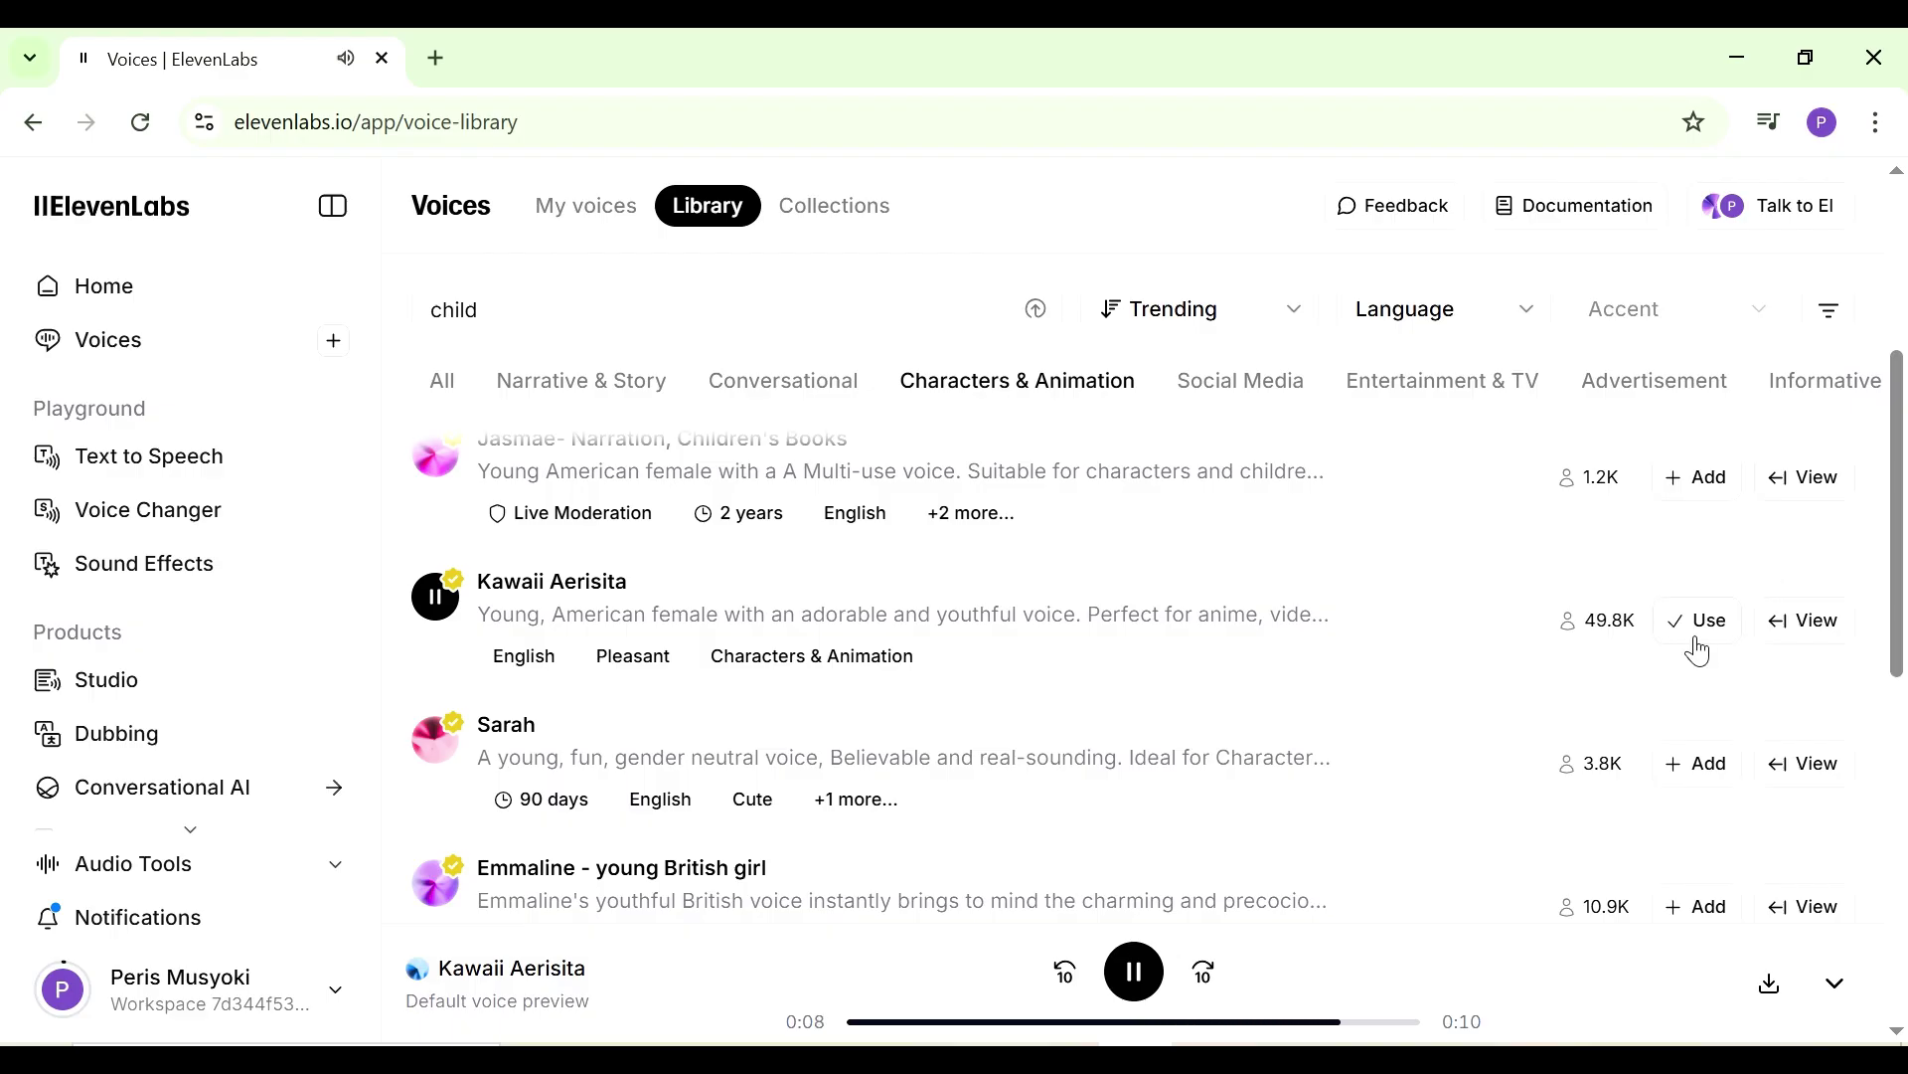
left_click(1702, 647)
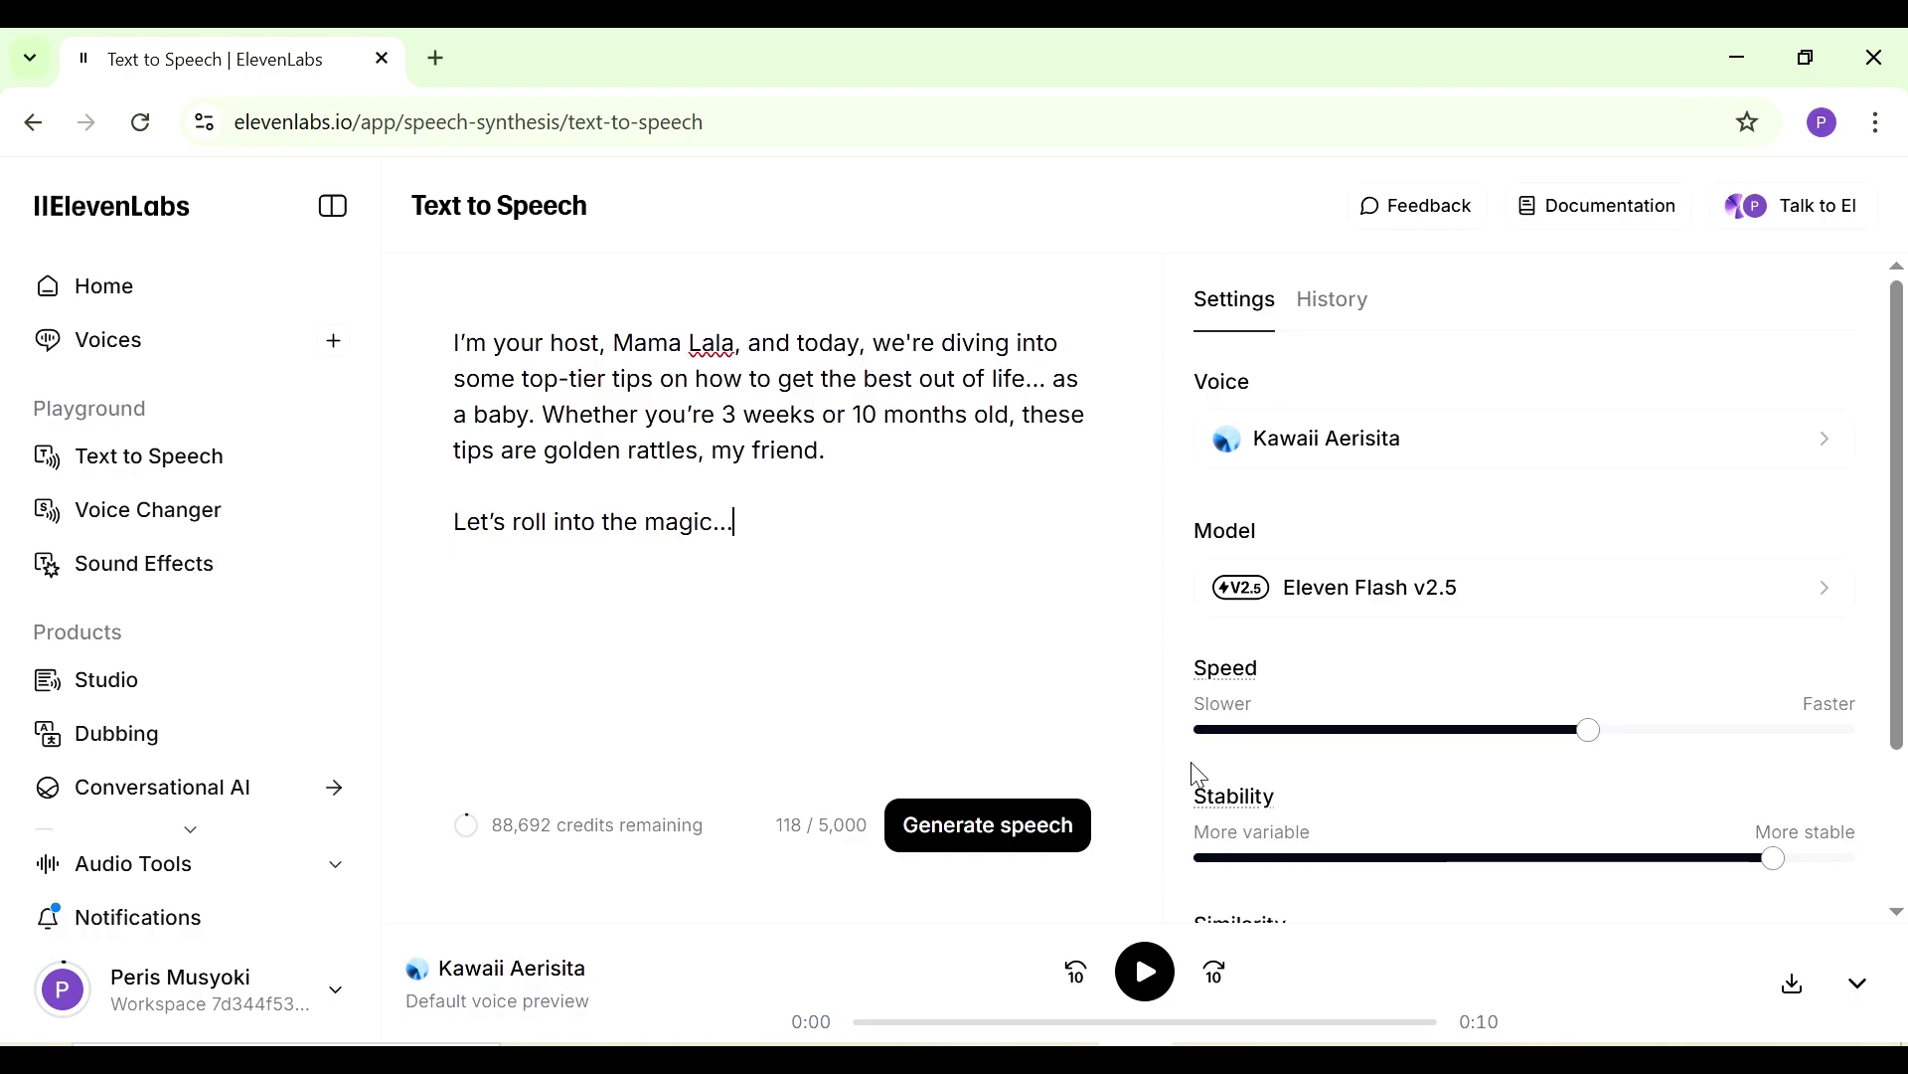
left_click(965, 825)
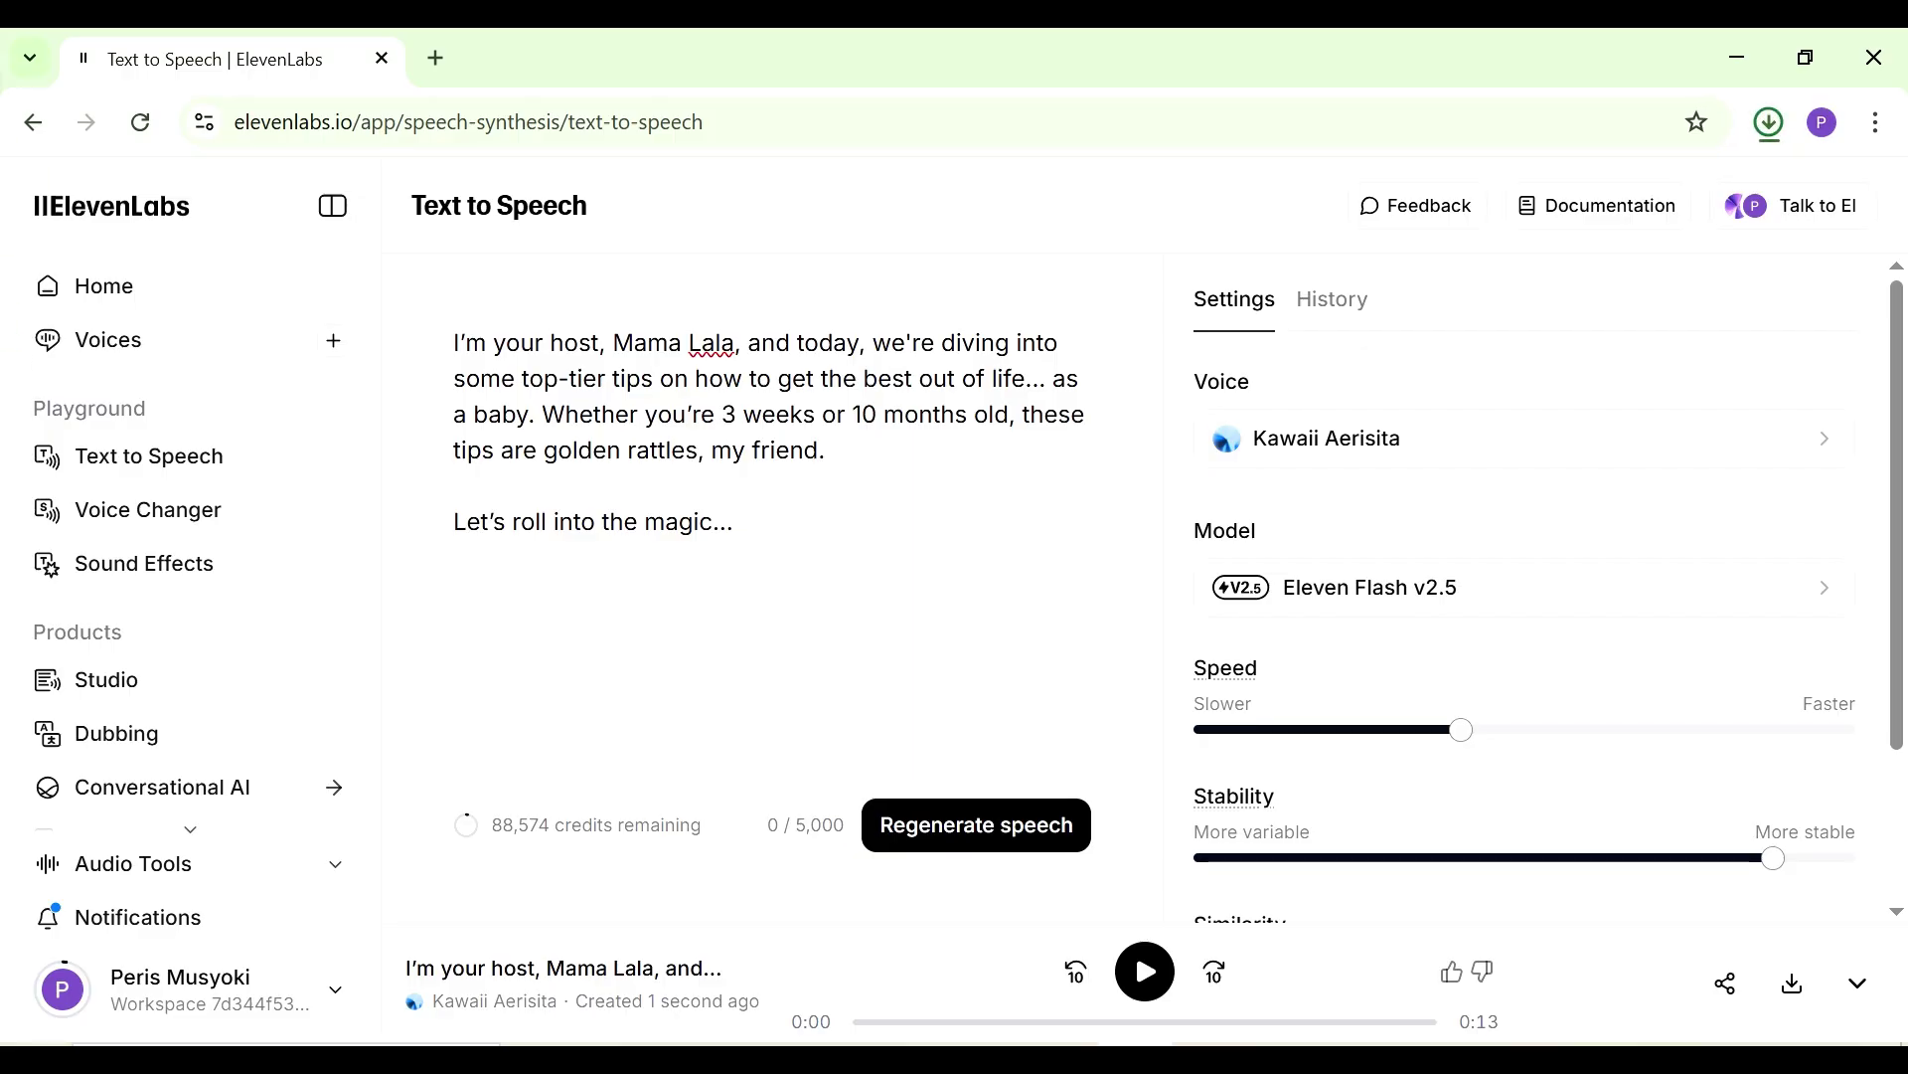
Step: Switch to the ChatGPT podcast script and copy the host's lines under Tip 1
left_click(987, 1053)
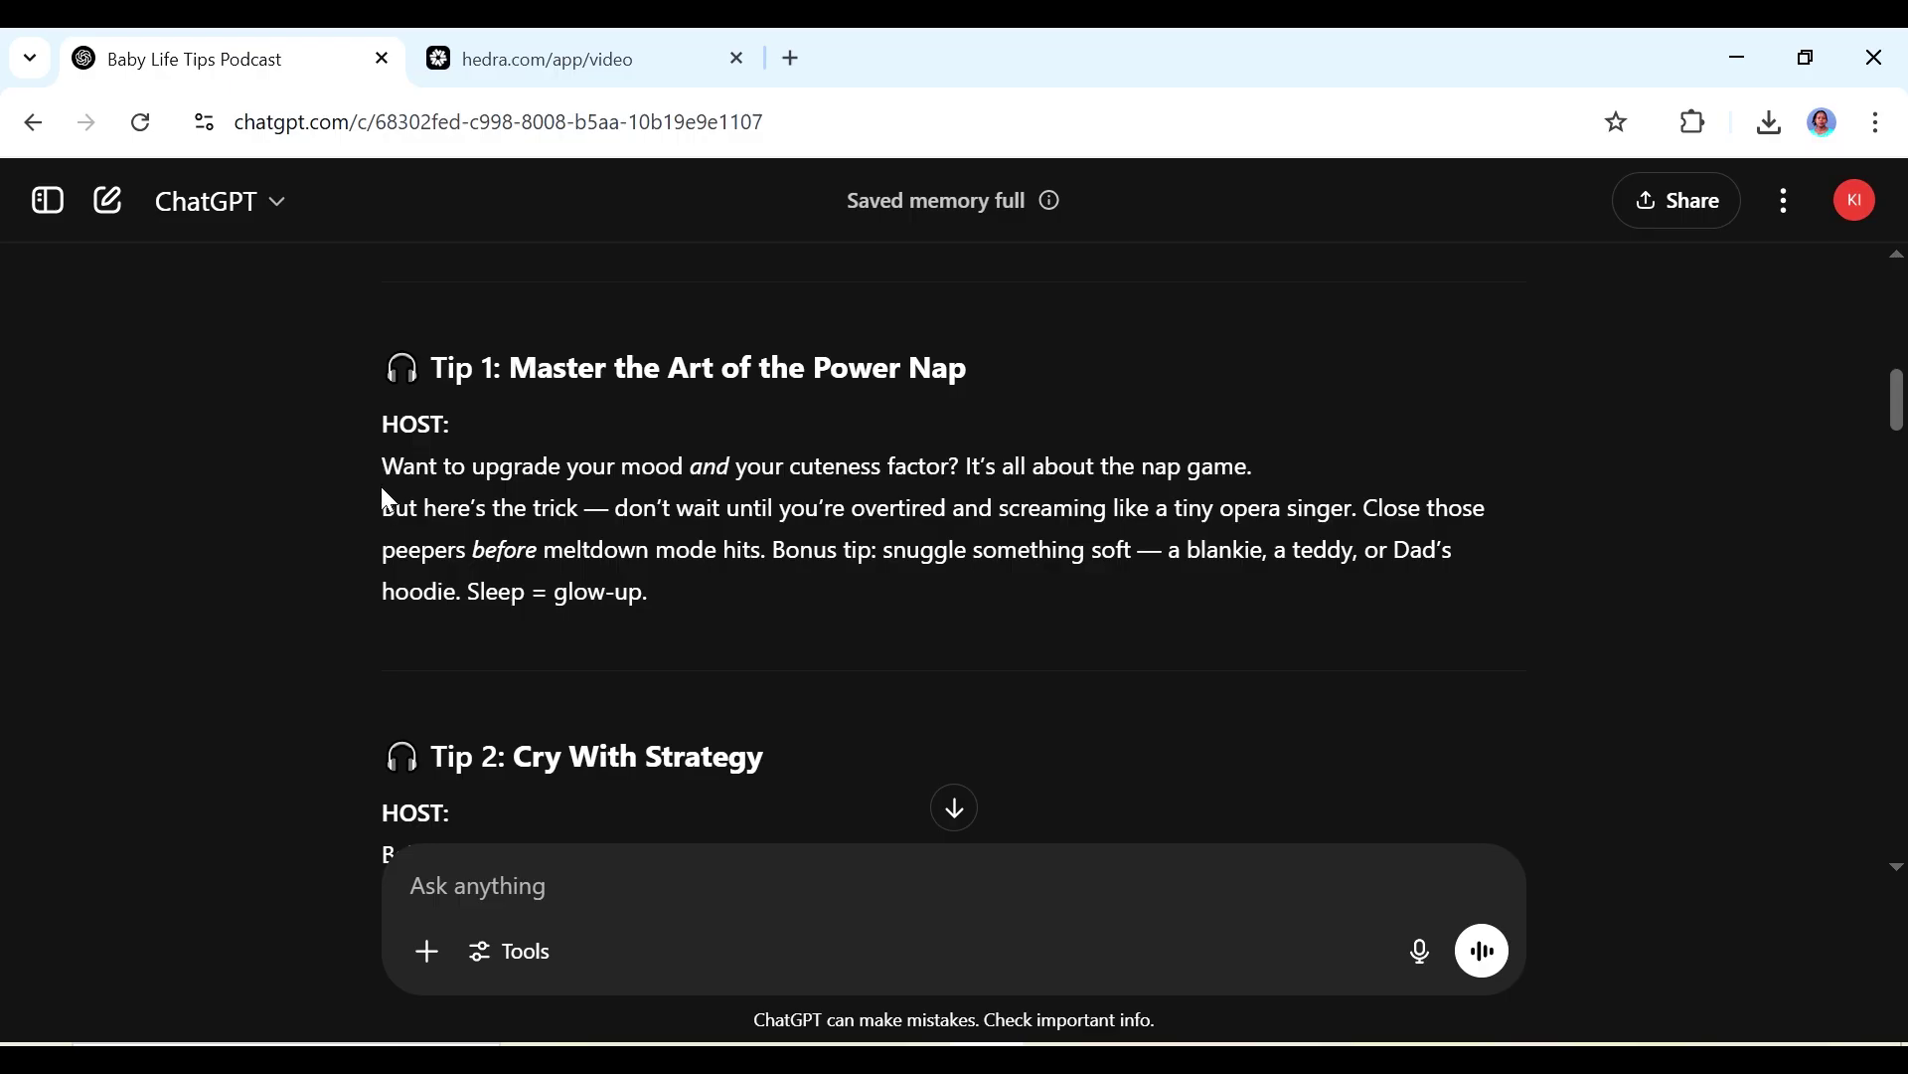
left_click_drag(381, 468, 652, 621)
right_click(560, 557)
left_click(624, 598)
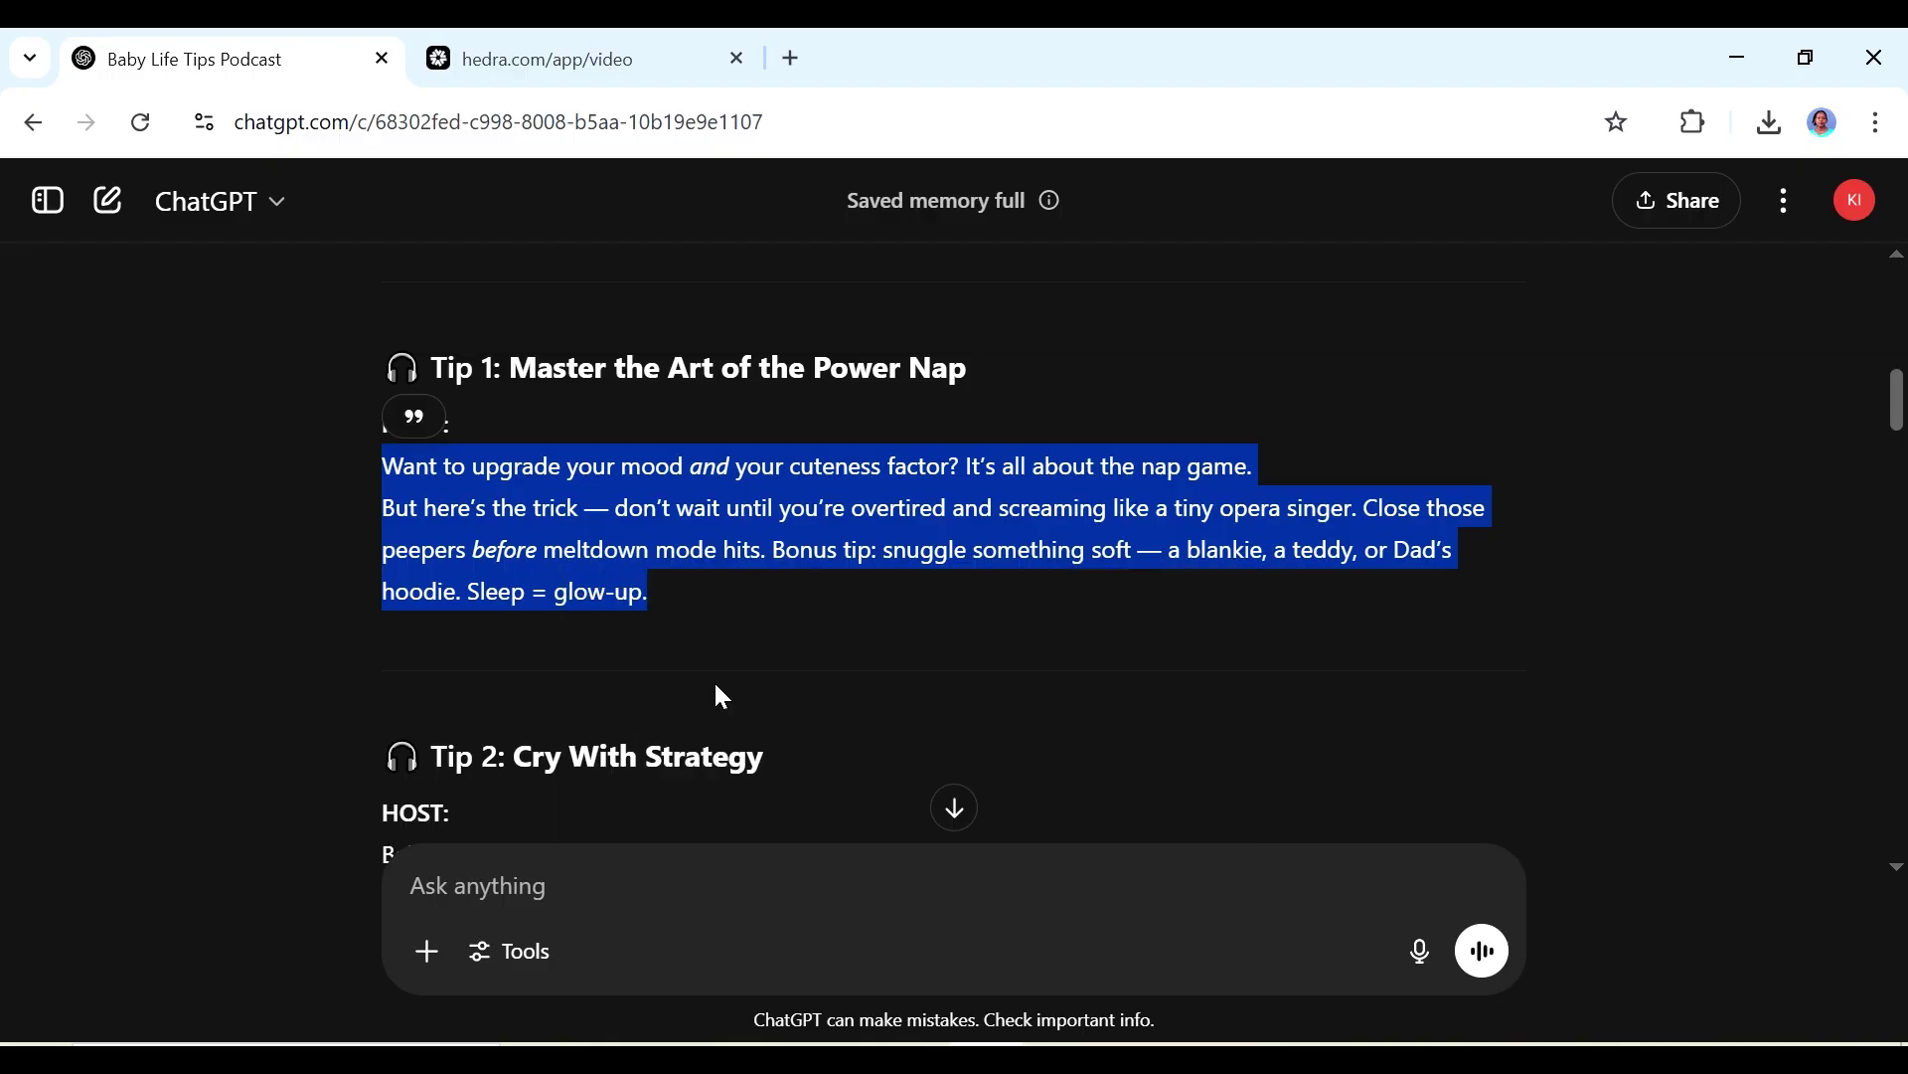
Step: Back in ElevenLabs, replace the intro text with the copied Tip 1 lines and generate the speech
left_click(986, 1054)
key("ctrl+a")
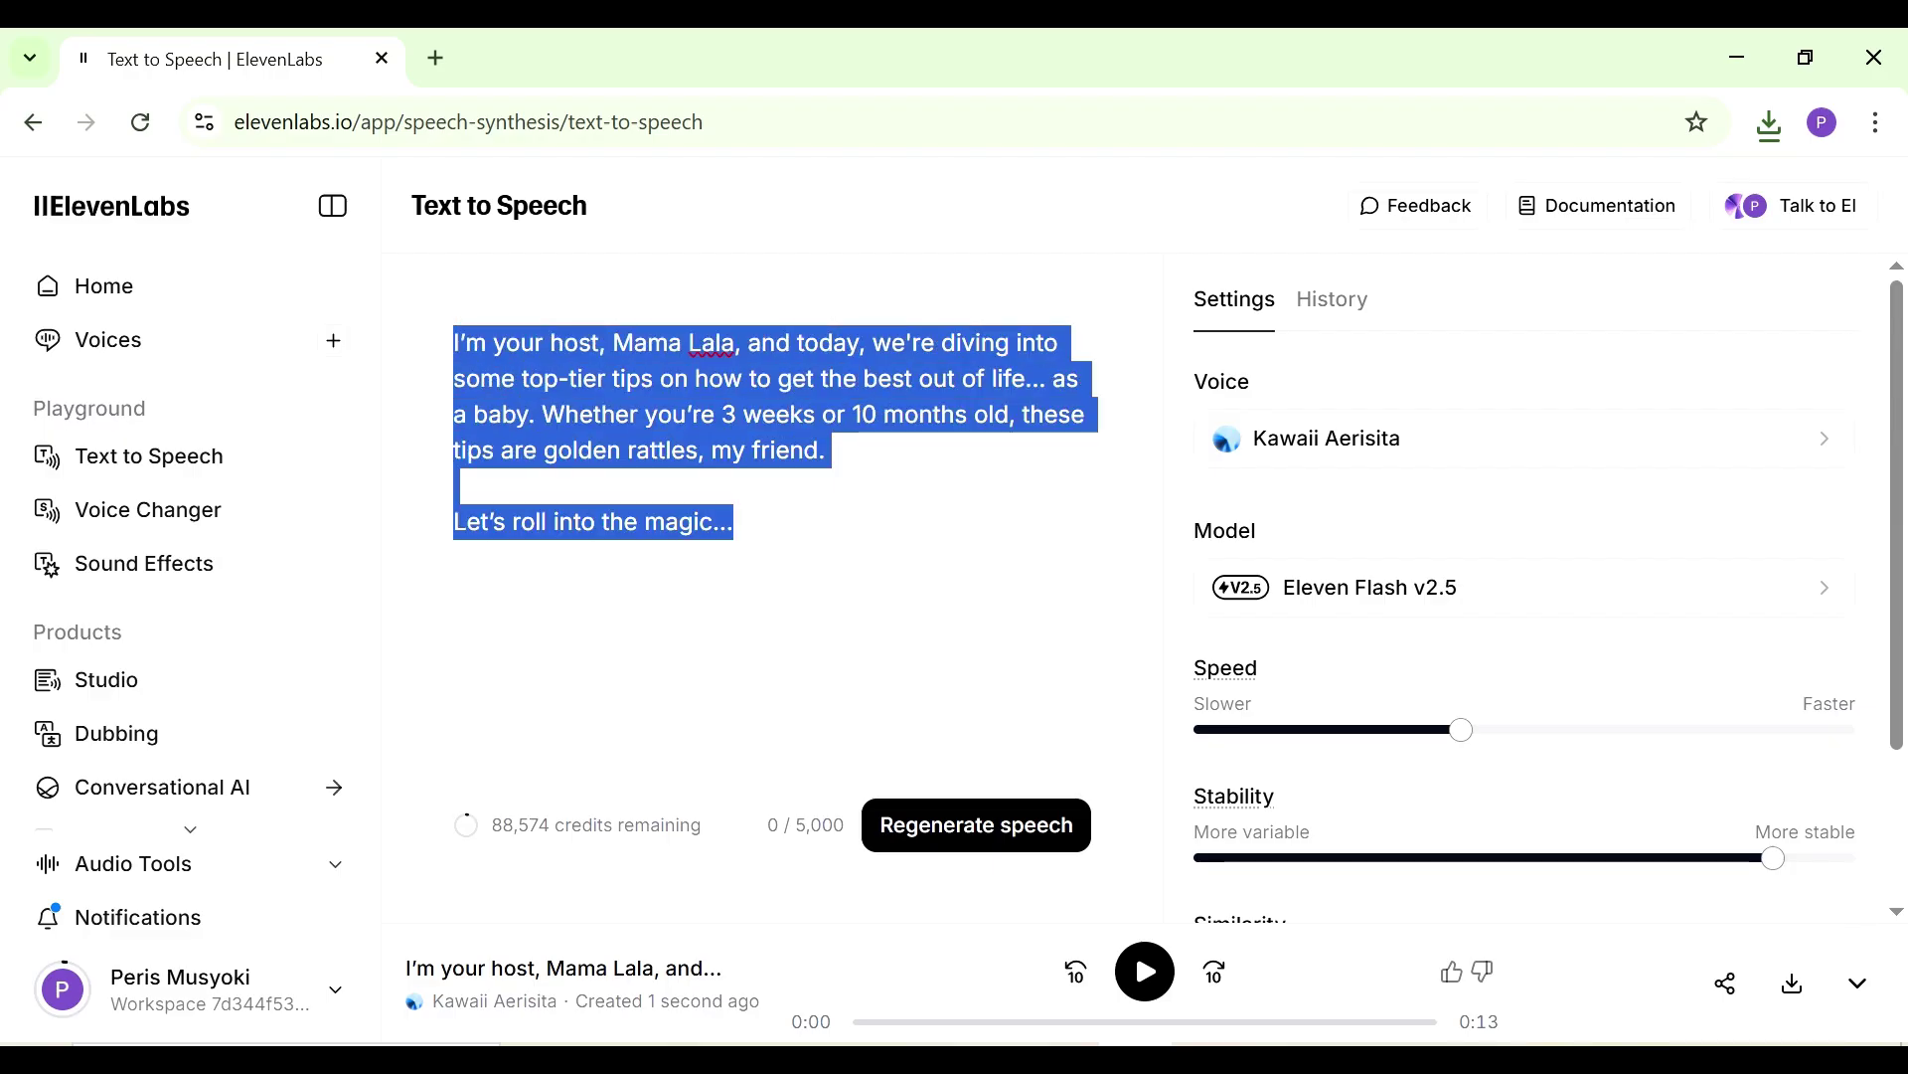
key("ctrl+v")
left_click(946, 855)
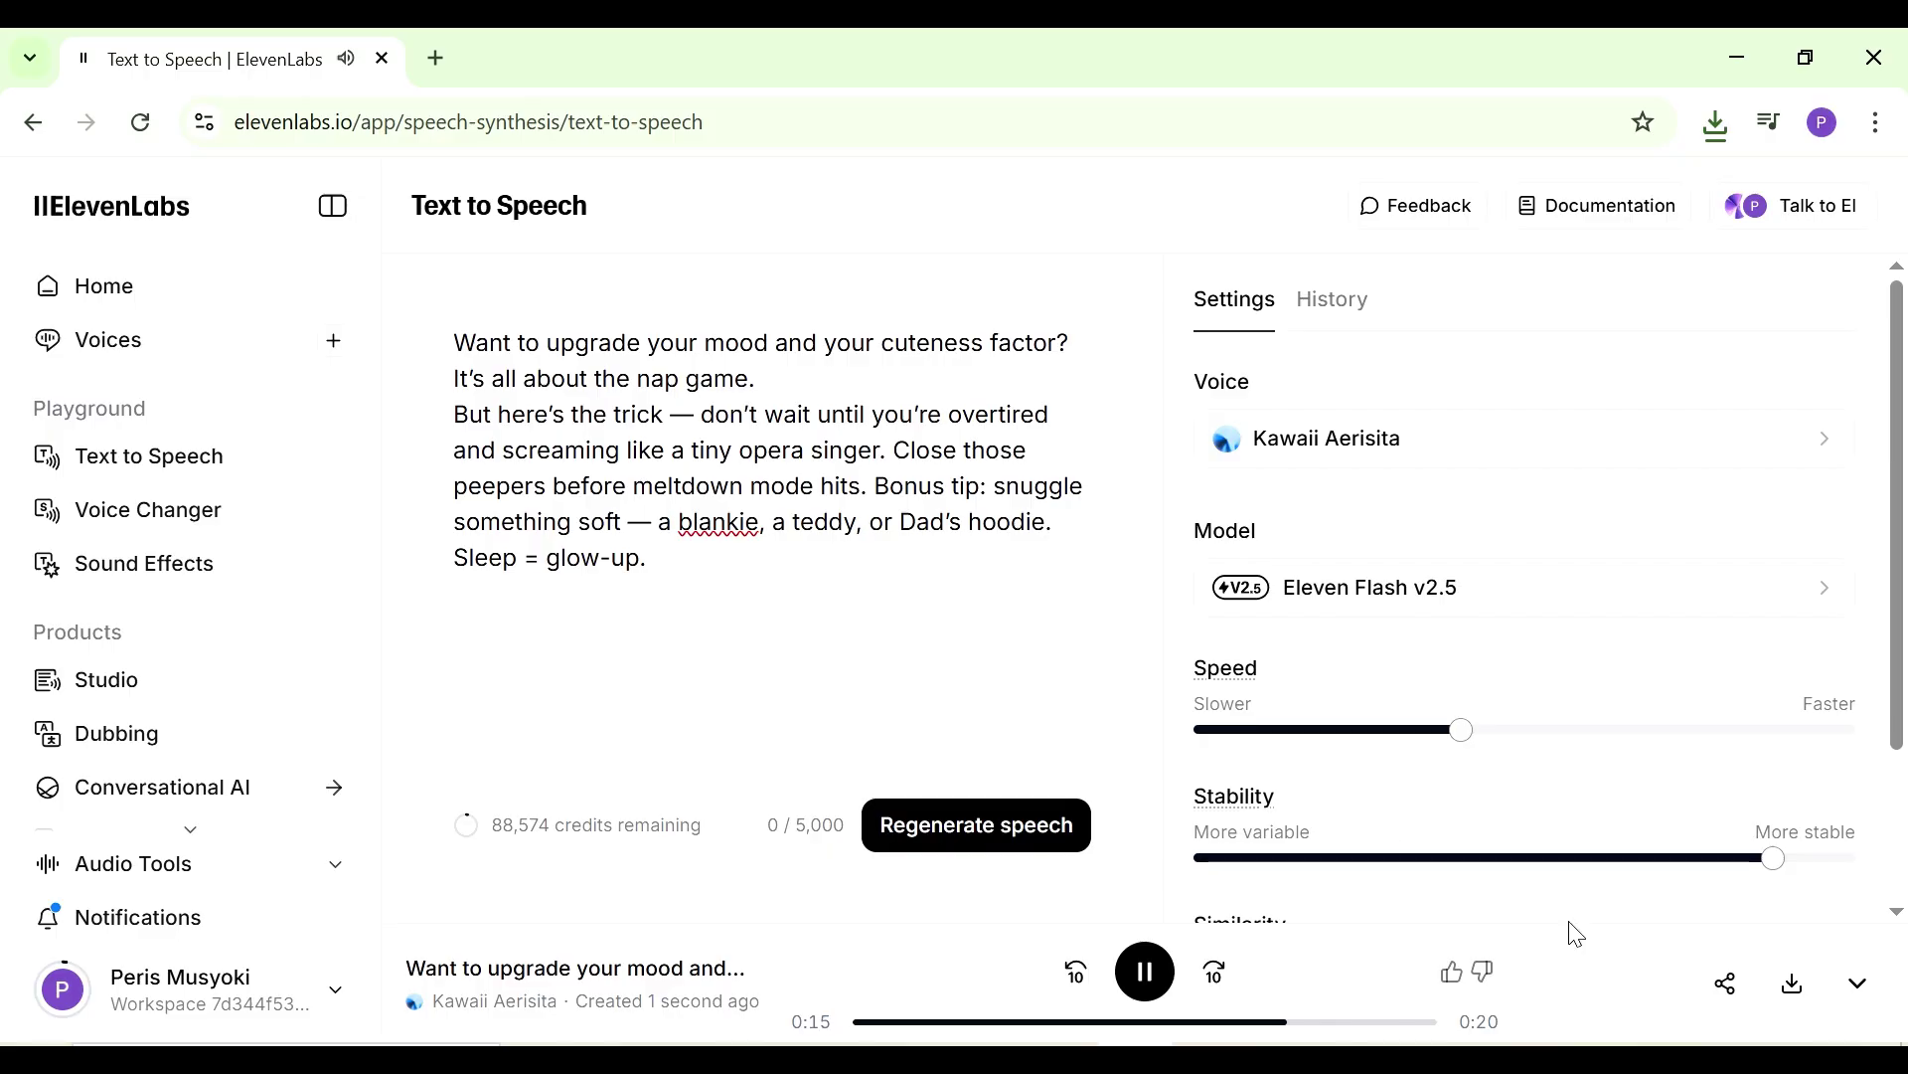
Step: Return to the ChatGPT script and copy the whole Tip 2: Cry With Strategy section, including its heading
key("alt+Tab")
scroll(954, 547, "down", 3)
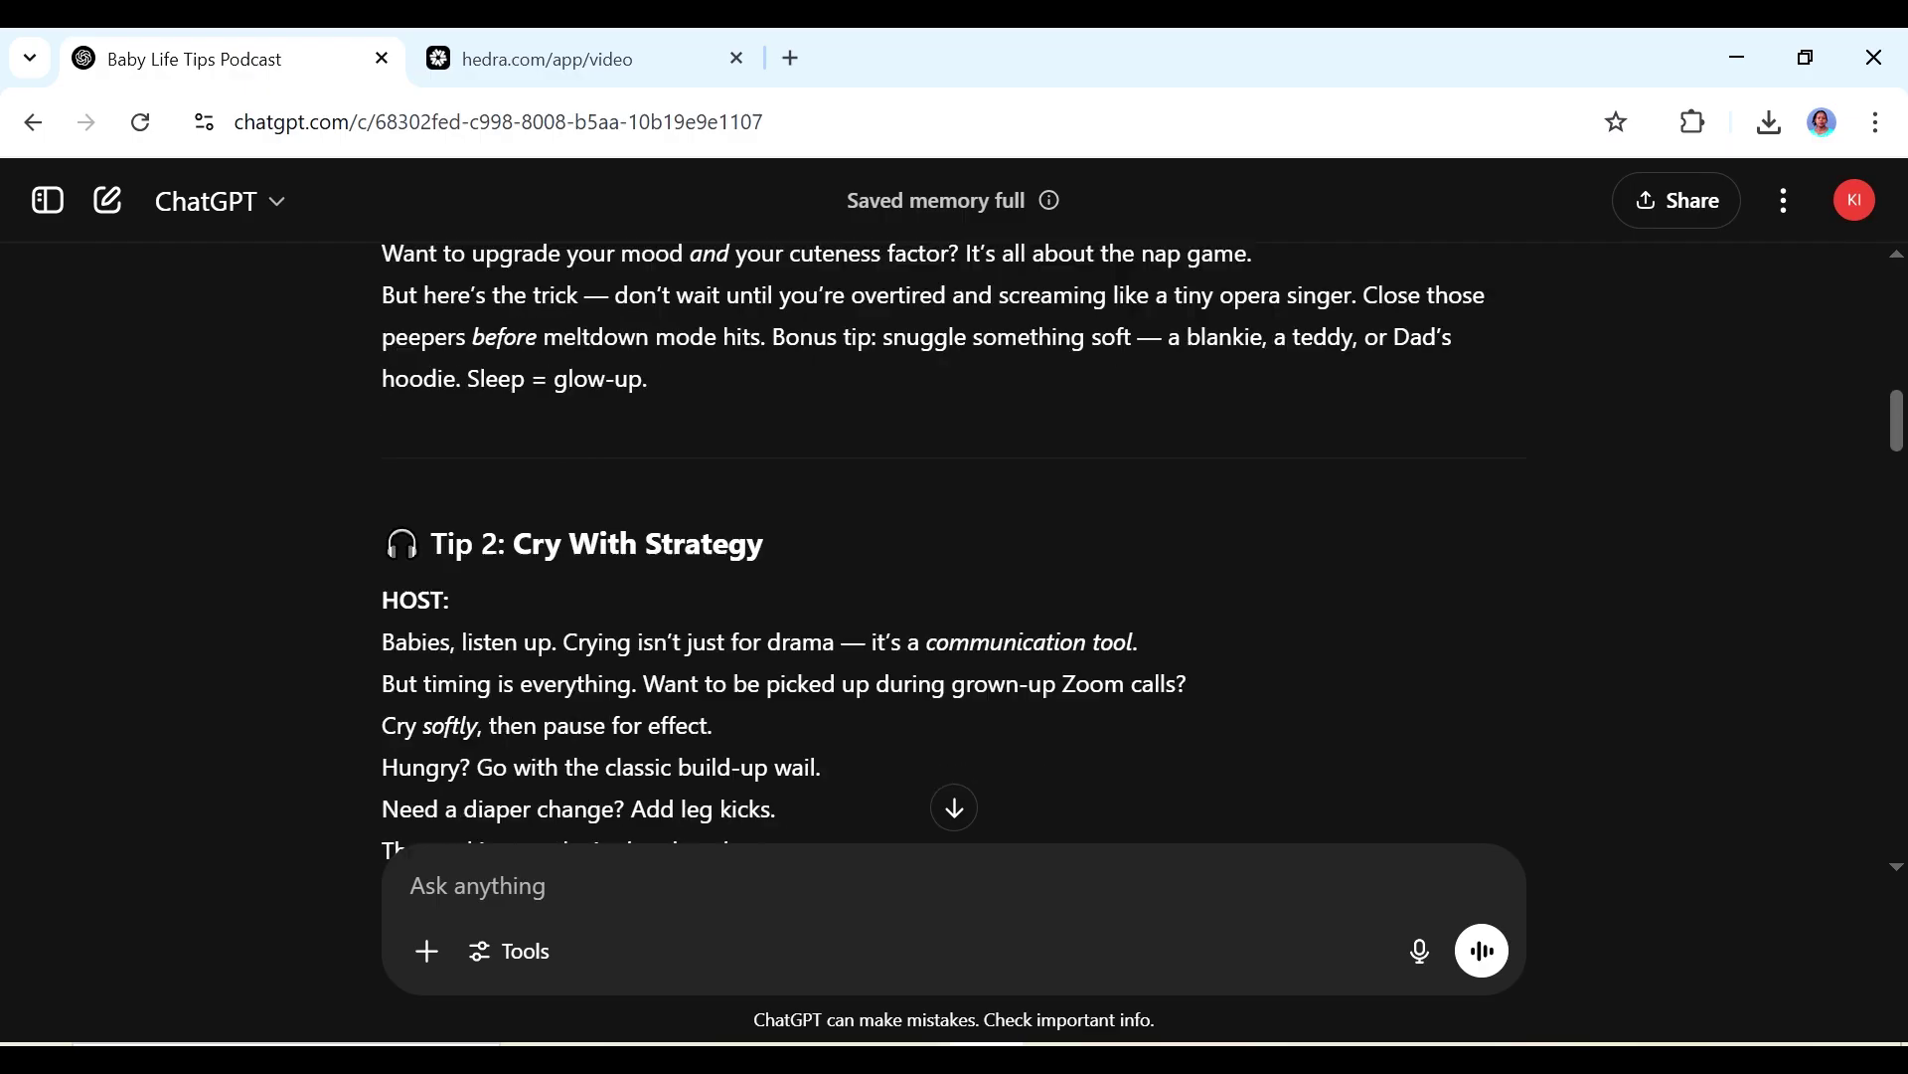
left_click_drag(431, 457, 789, 784)
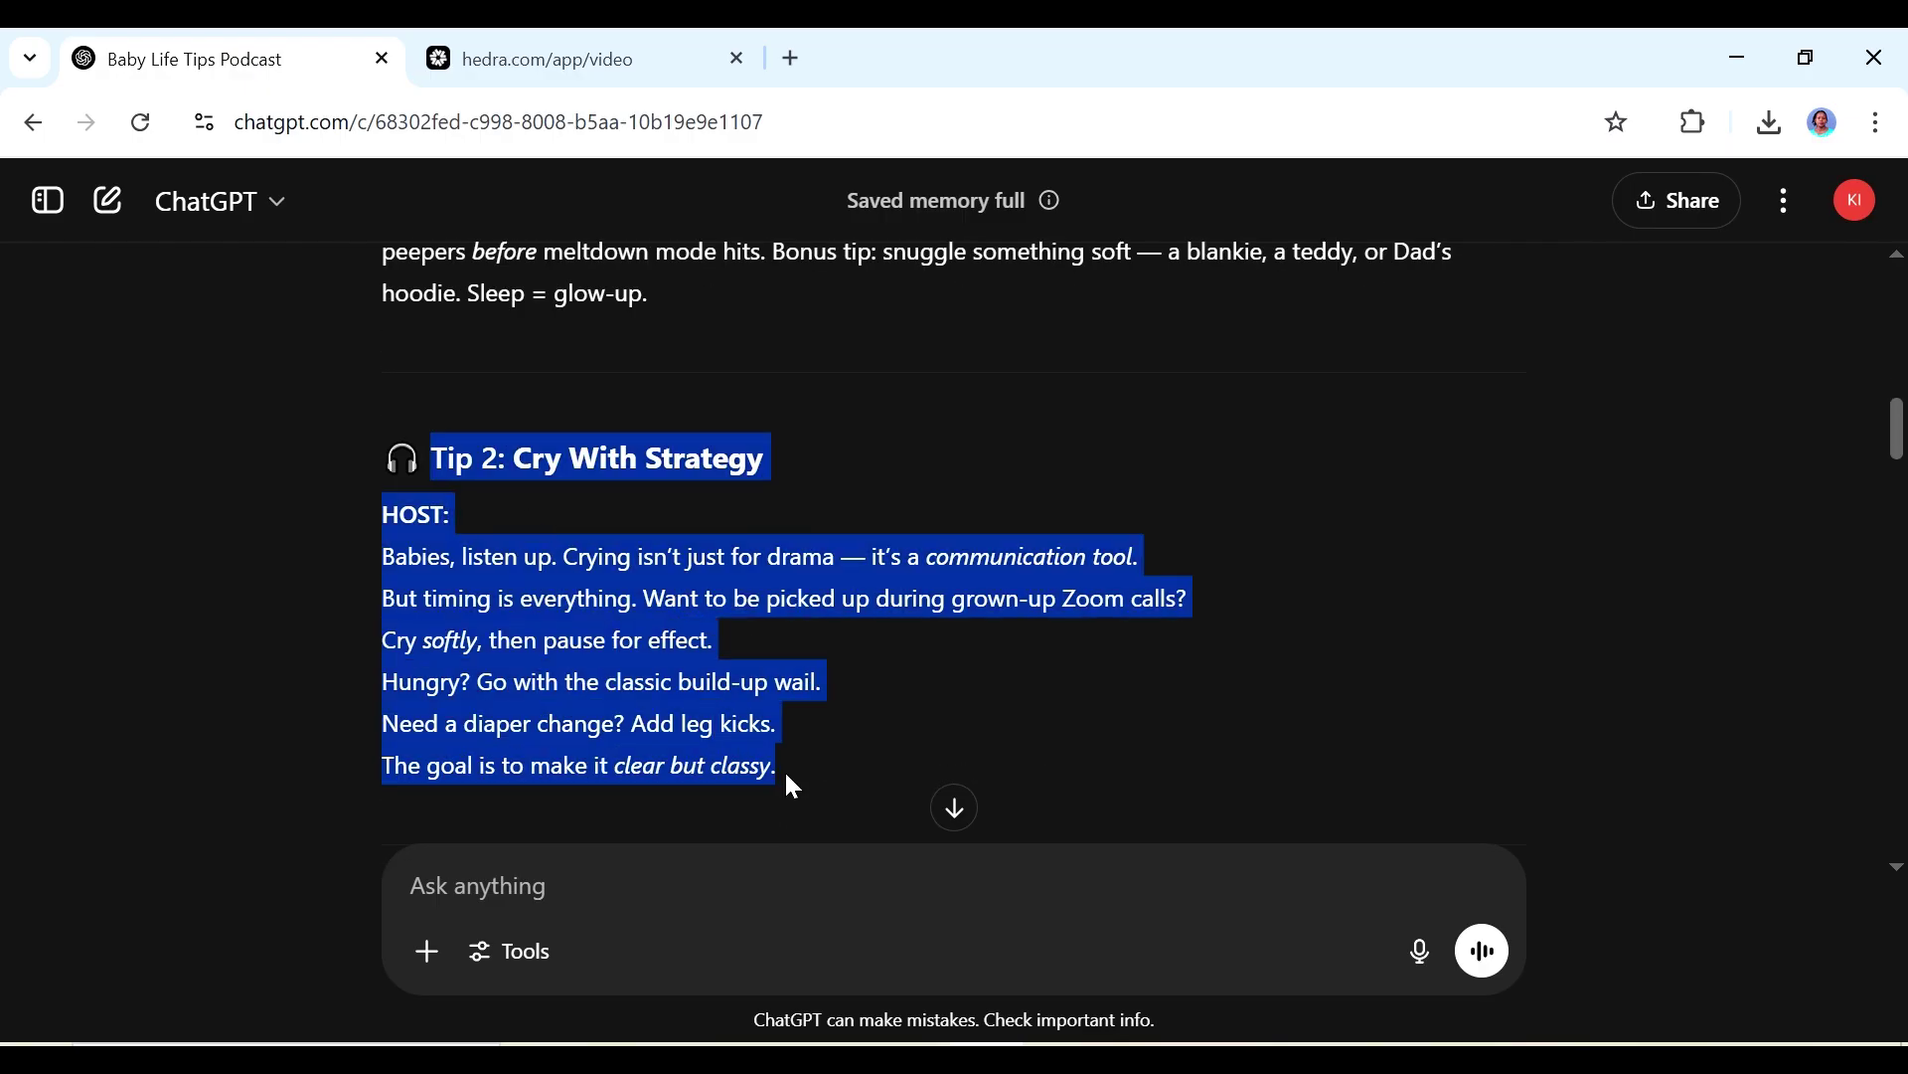
scroll(653, 562, "down", 3)
right_click(586, 453)
left_click(668, 492)
Step: In ElevenLabs, replace the Tip 1 text with the copied Tip 2 section, delete the "HOST:" label, and generate the speech
key("alt+Tab")
key("ctrl+a")
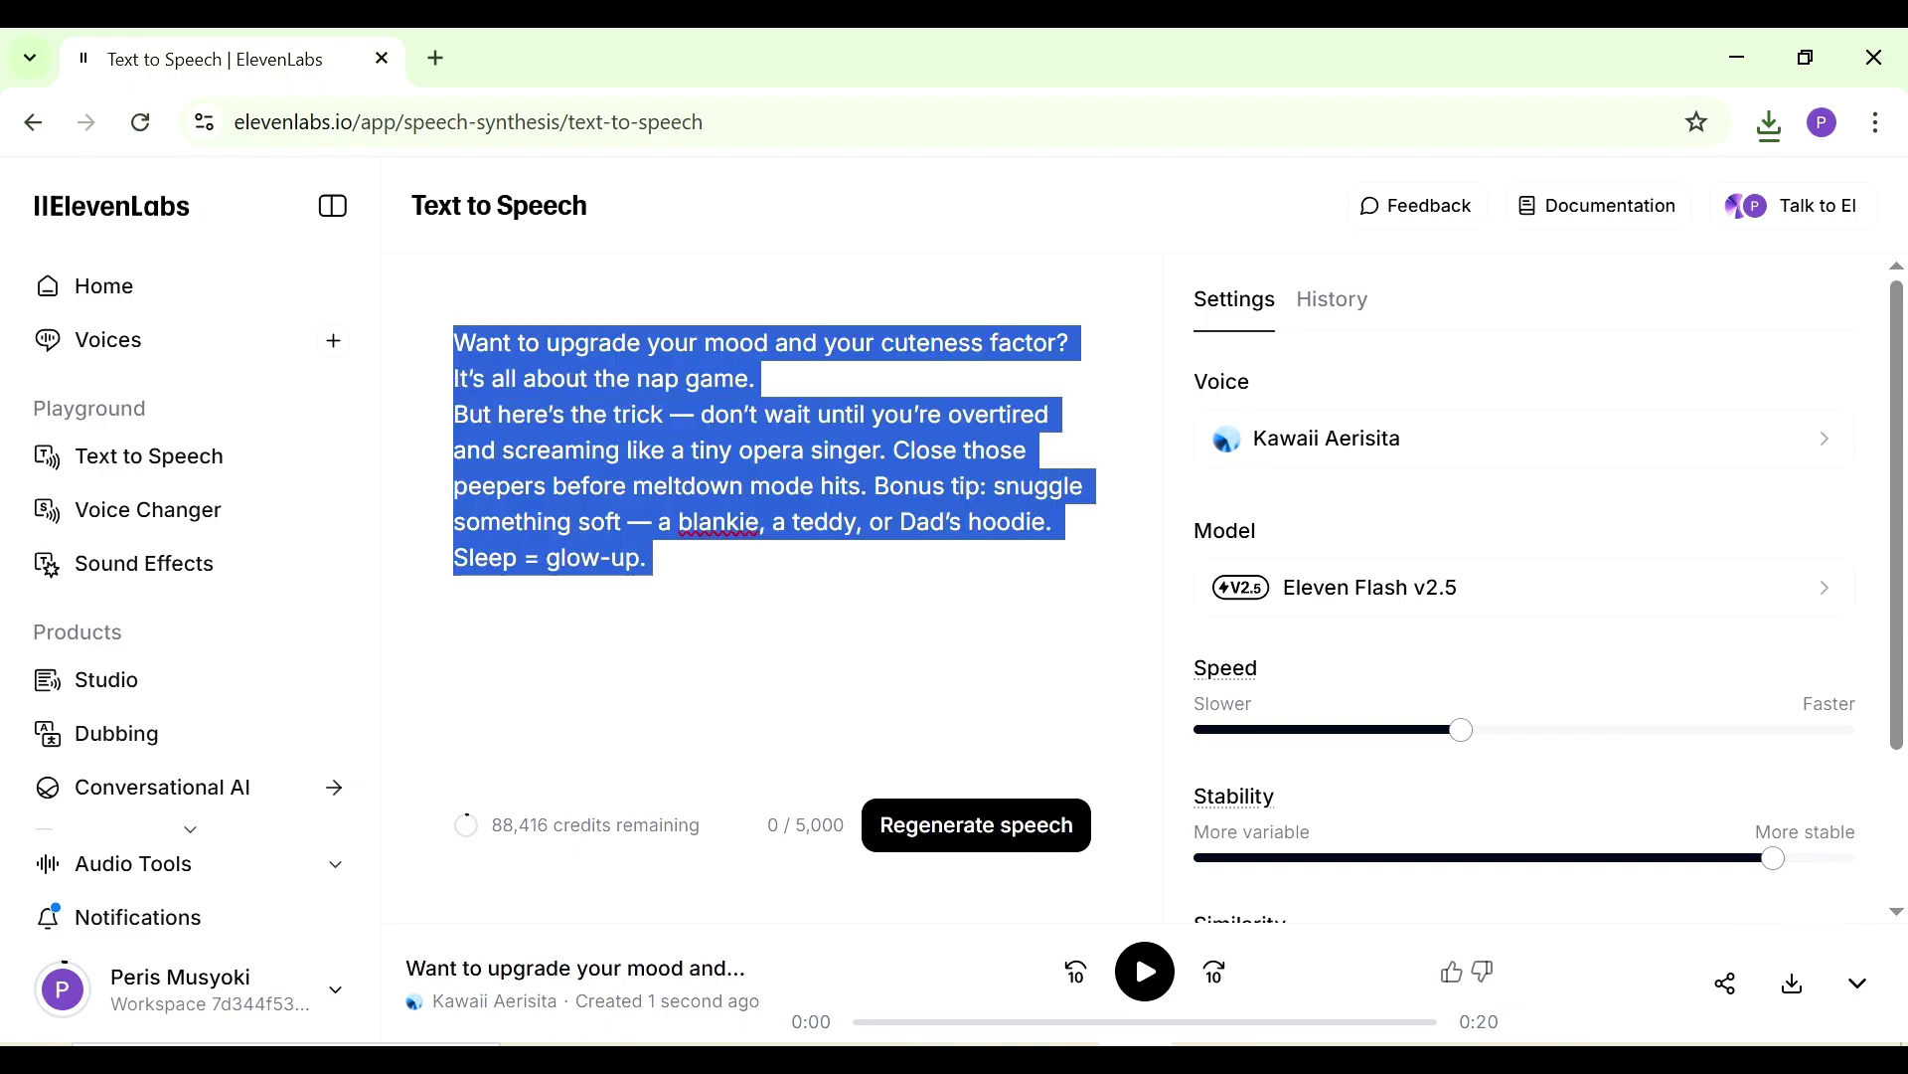
key("ctrl+v")
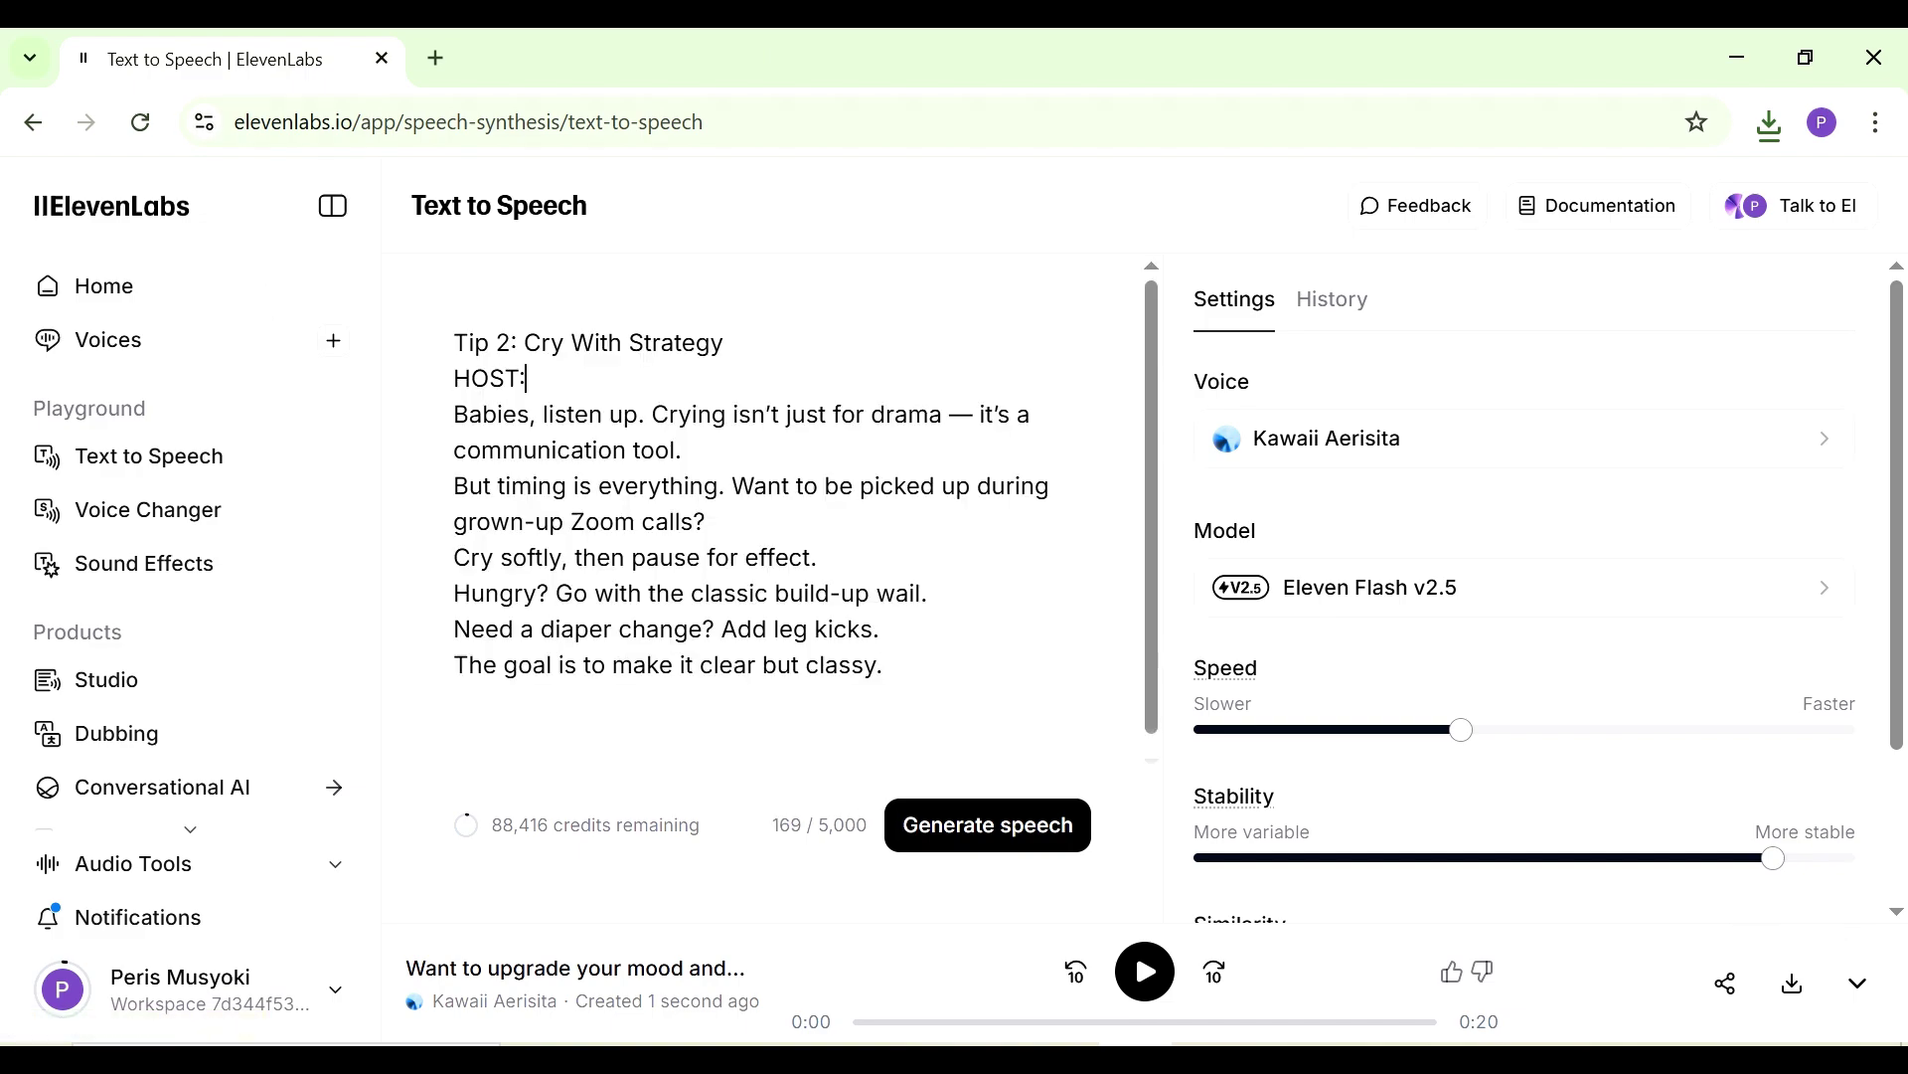
key("shift+Left")
key("shift+Left")
key("shift+Left")
key("shift+Left")
key("shift+Left")
key("BackSpace")
left_click(970, 833)
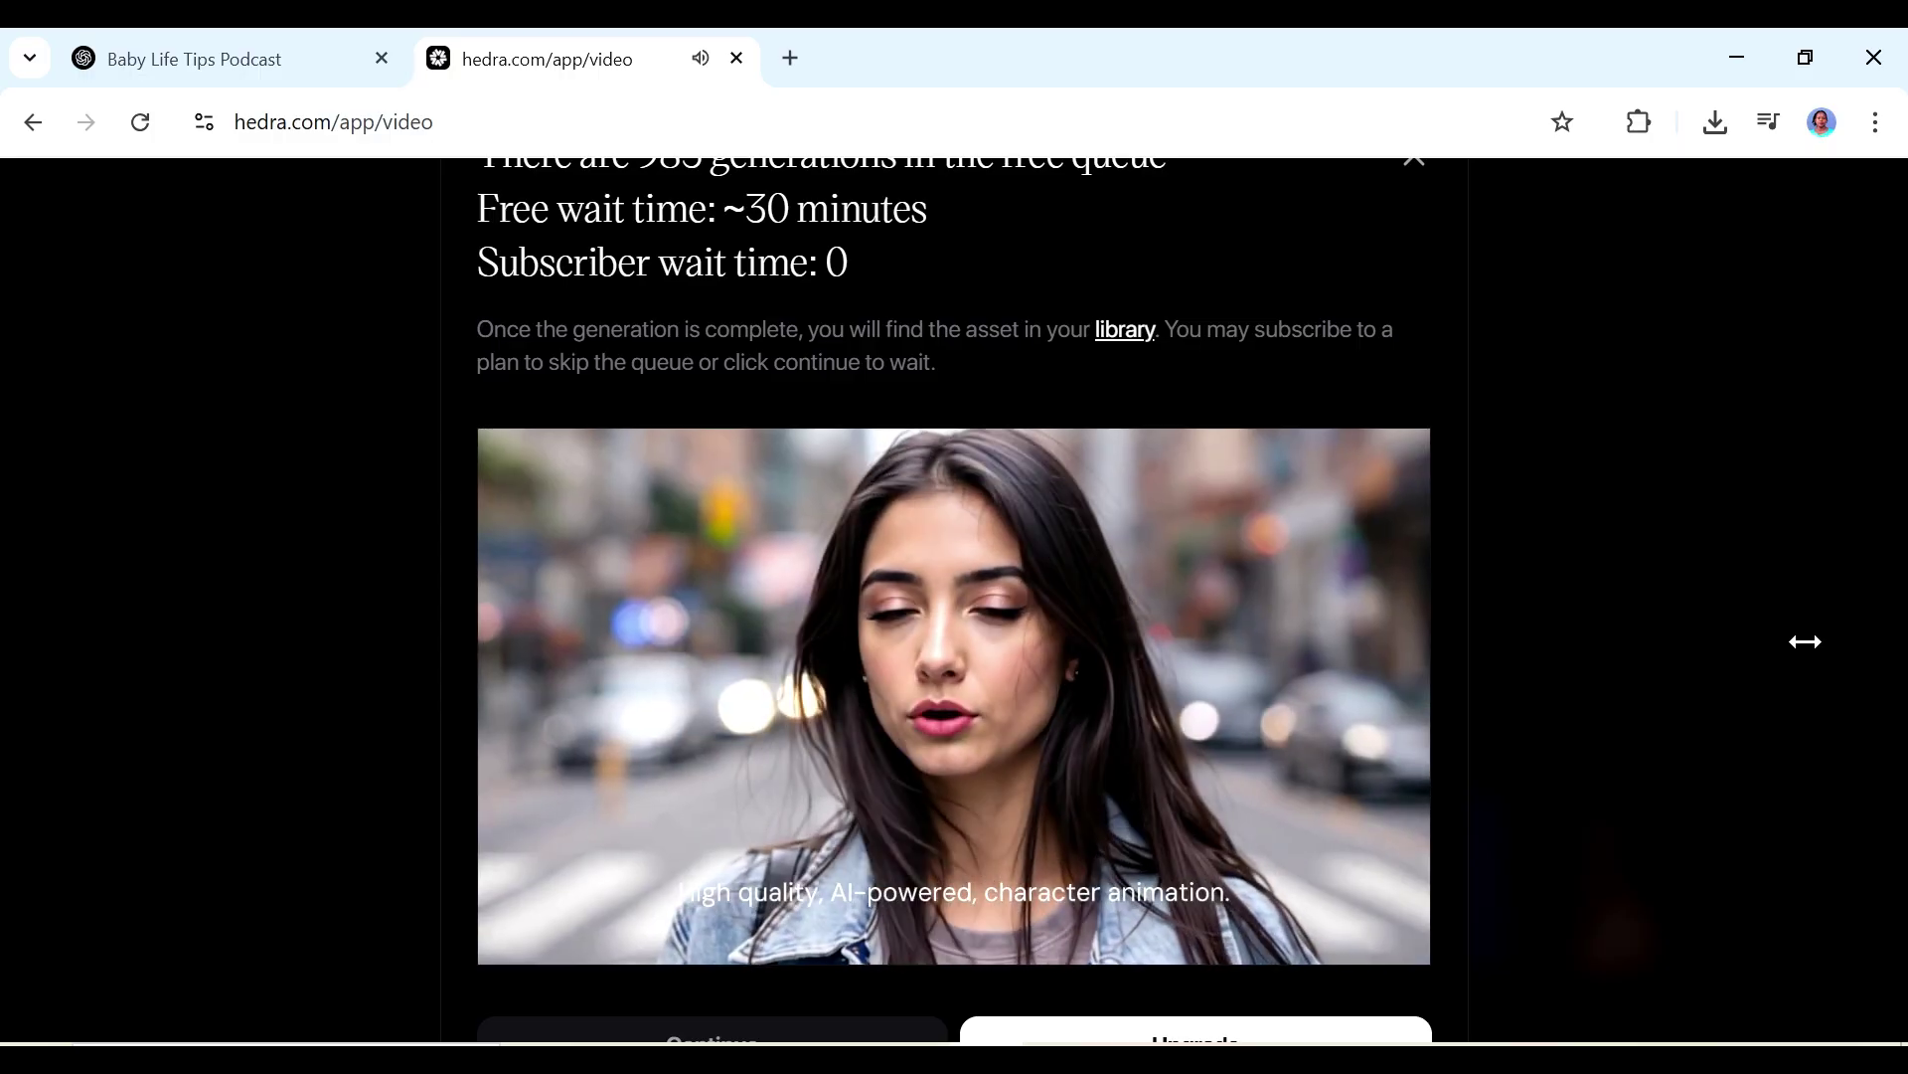
Step: Go to Hedra's video creation page and check the remaining credits
left_click(45, 326)
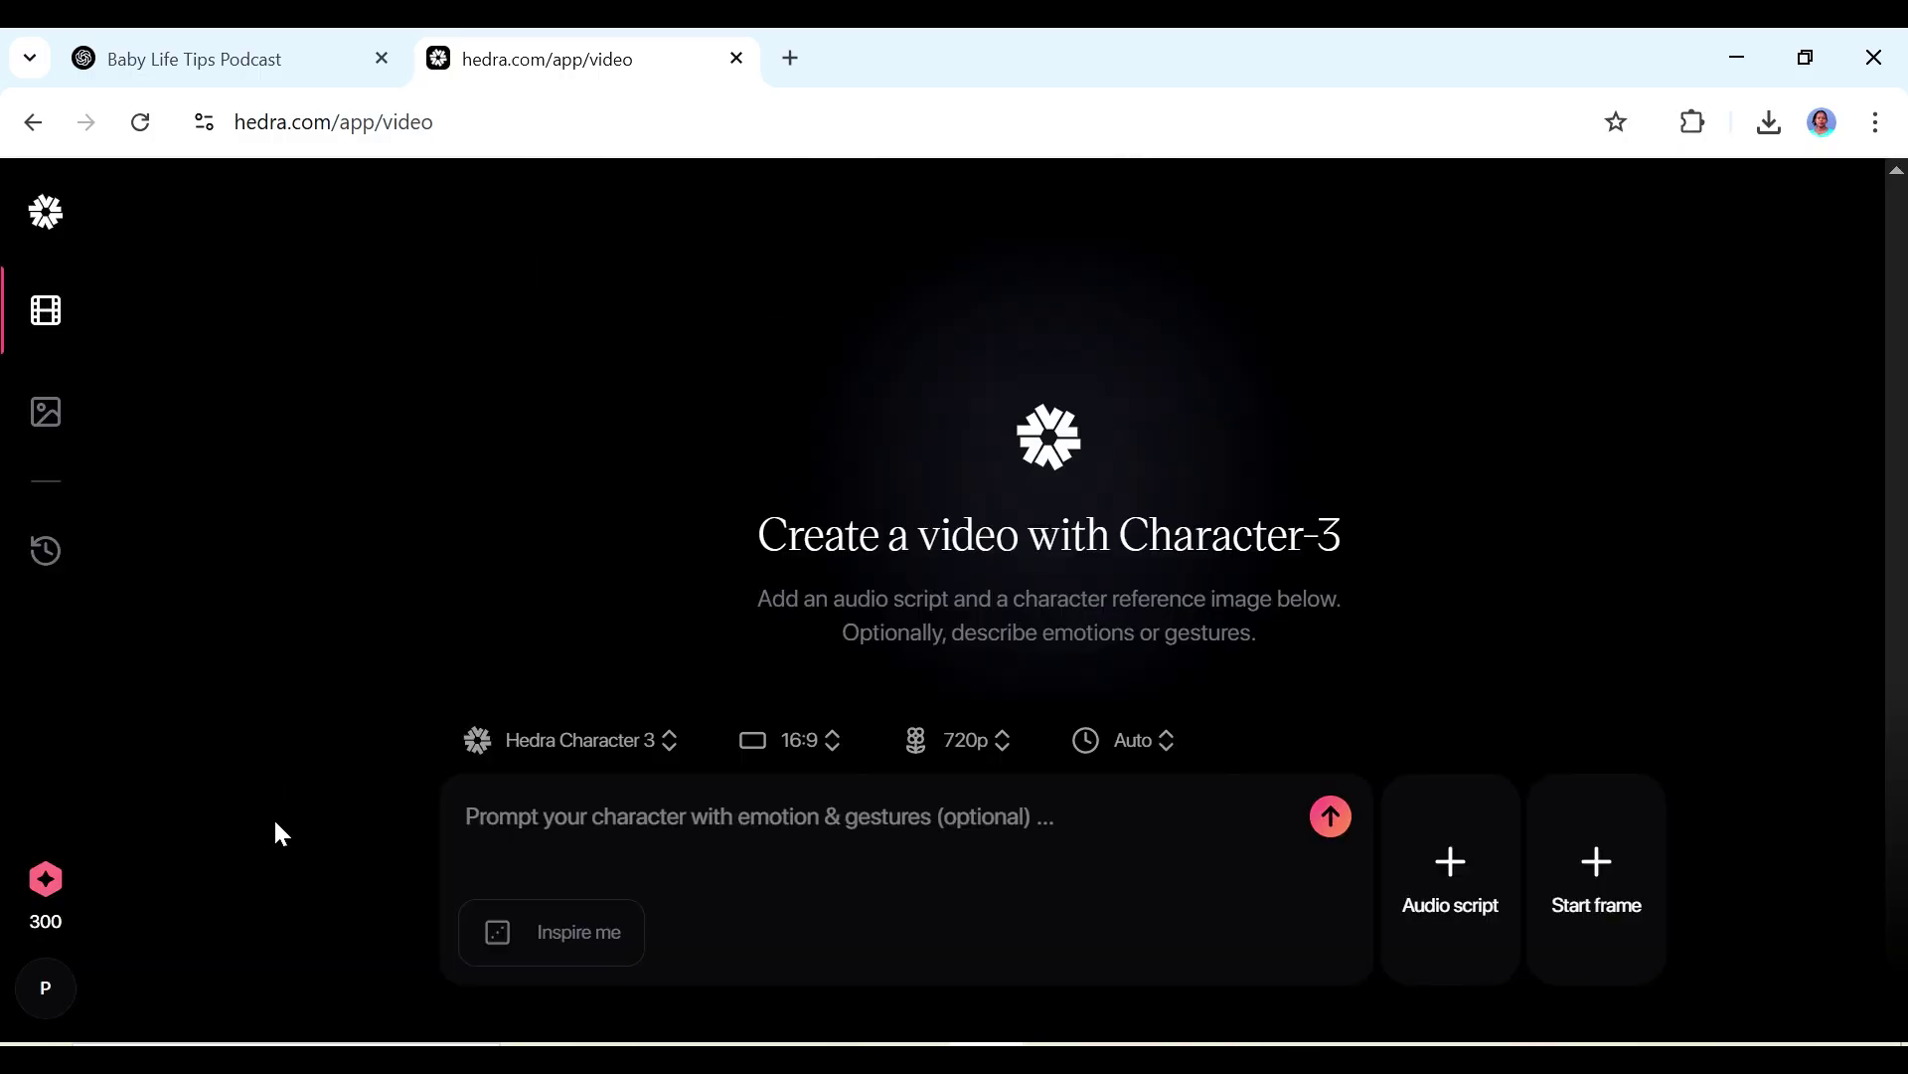
left_click(47, 884)
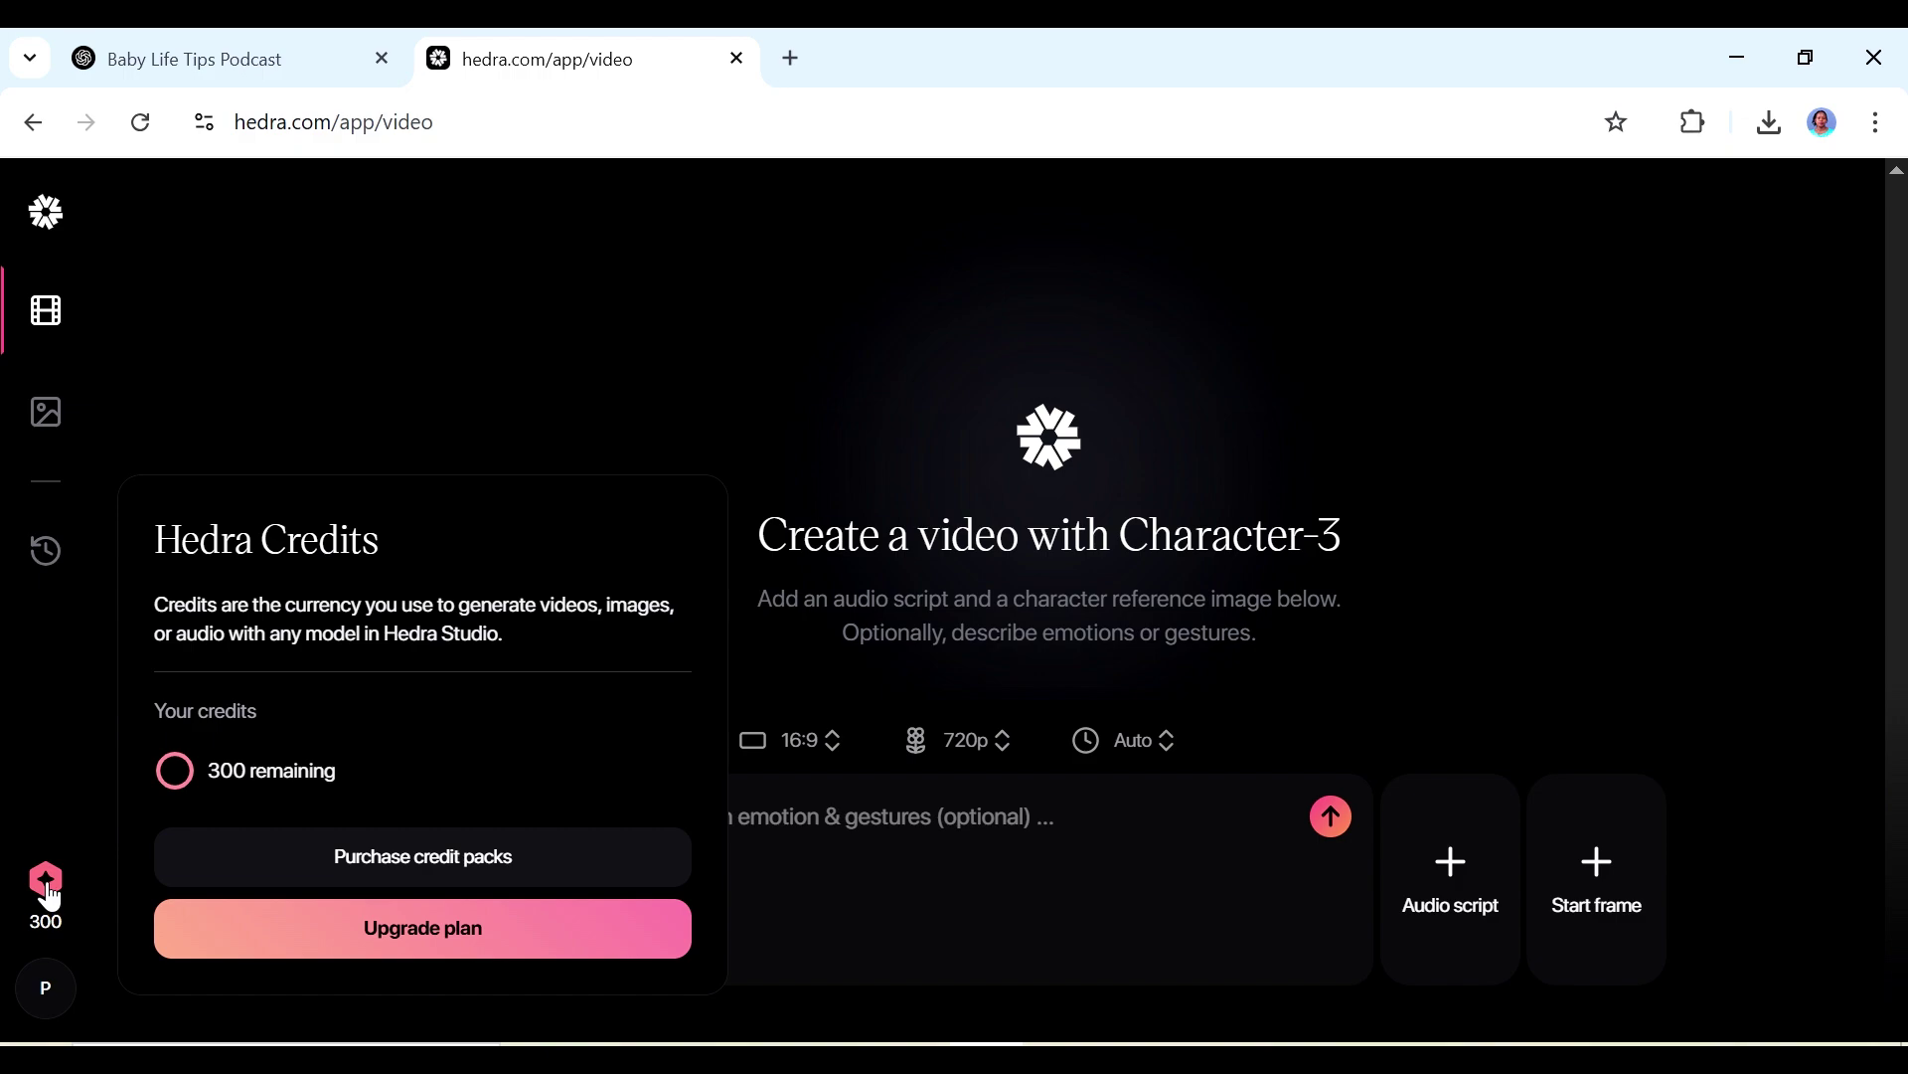
left_click(45, 323)
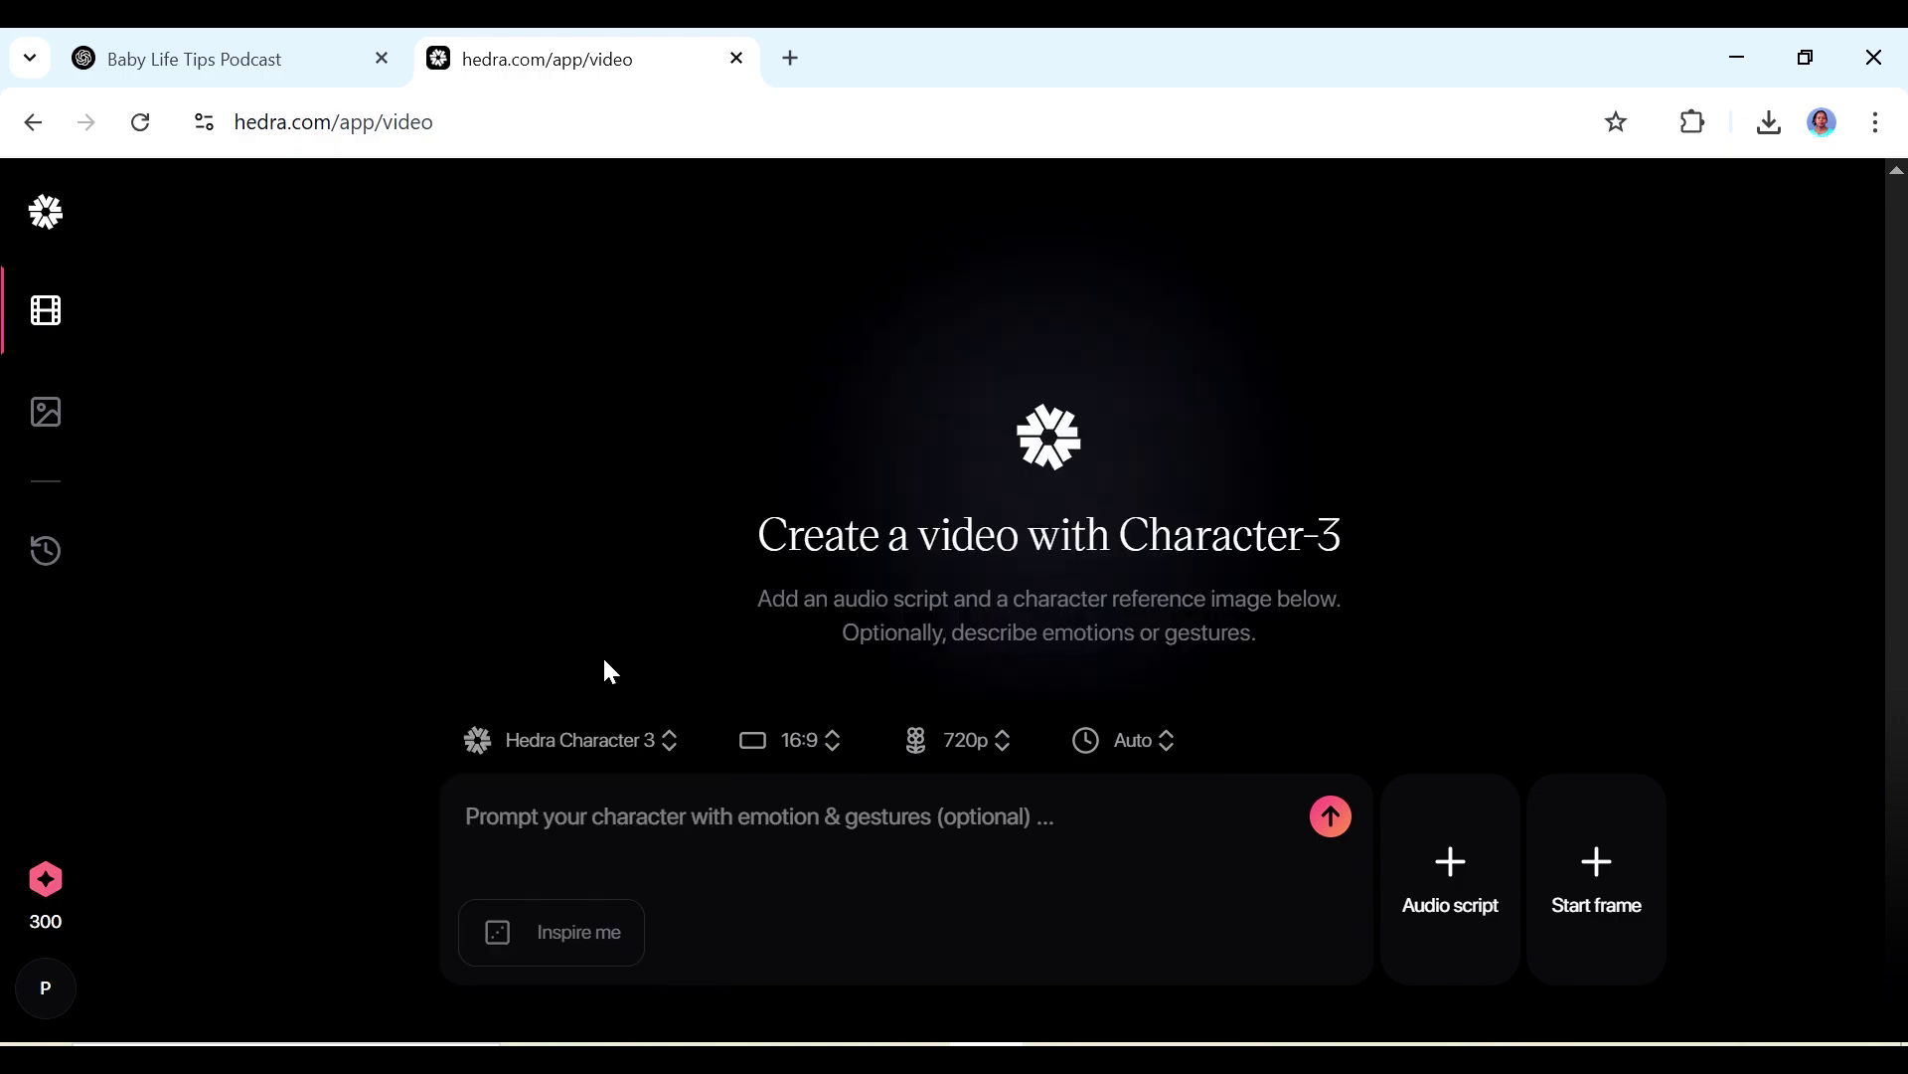
Step: Upload the baby podcaster picture "ChatGPT Image May 23, 2025, 12_37_14 PM.png" as the start frame
left_click(1584, 884)
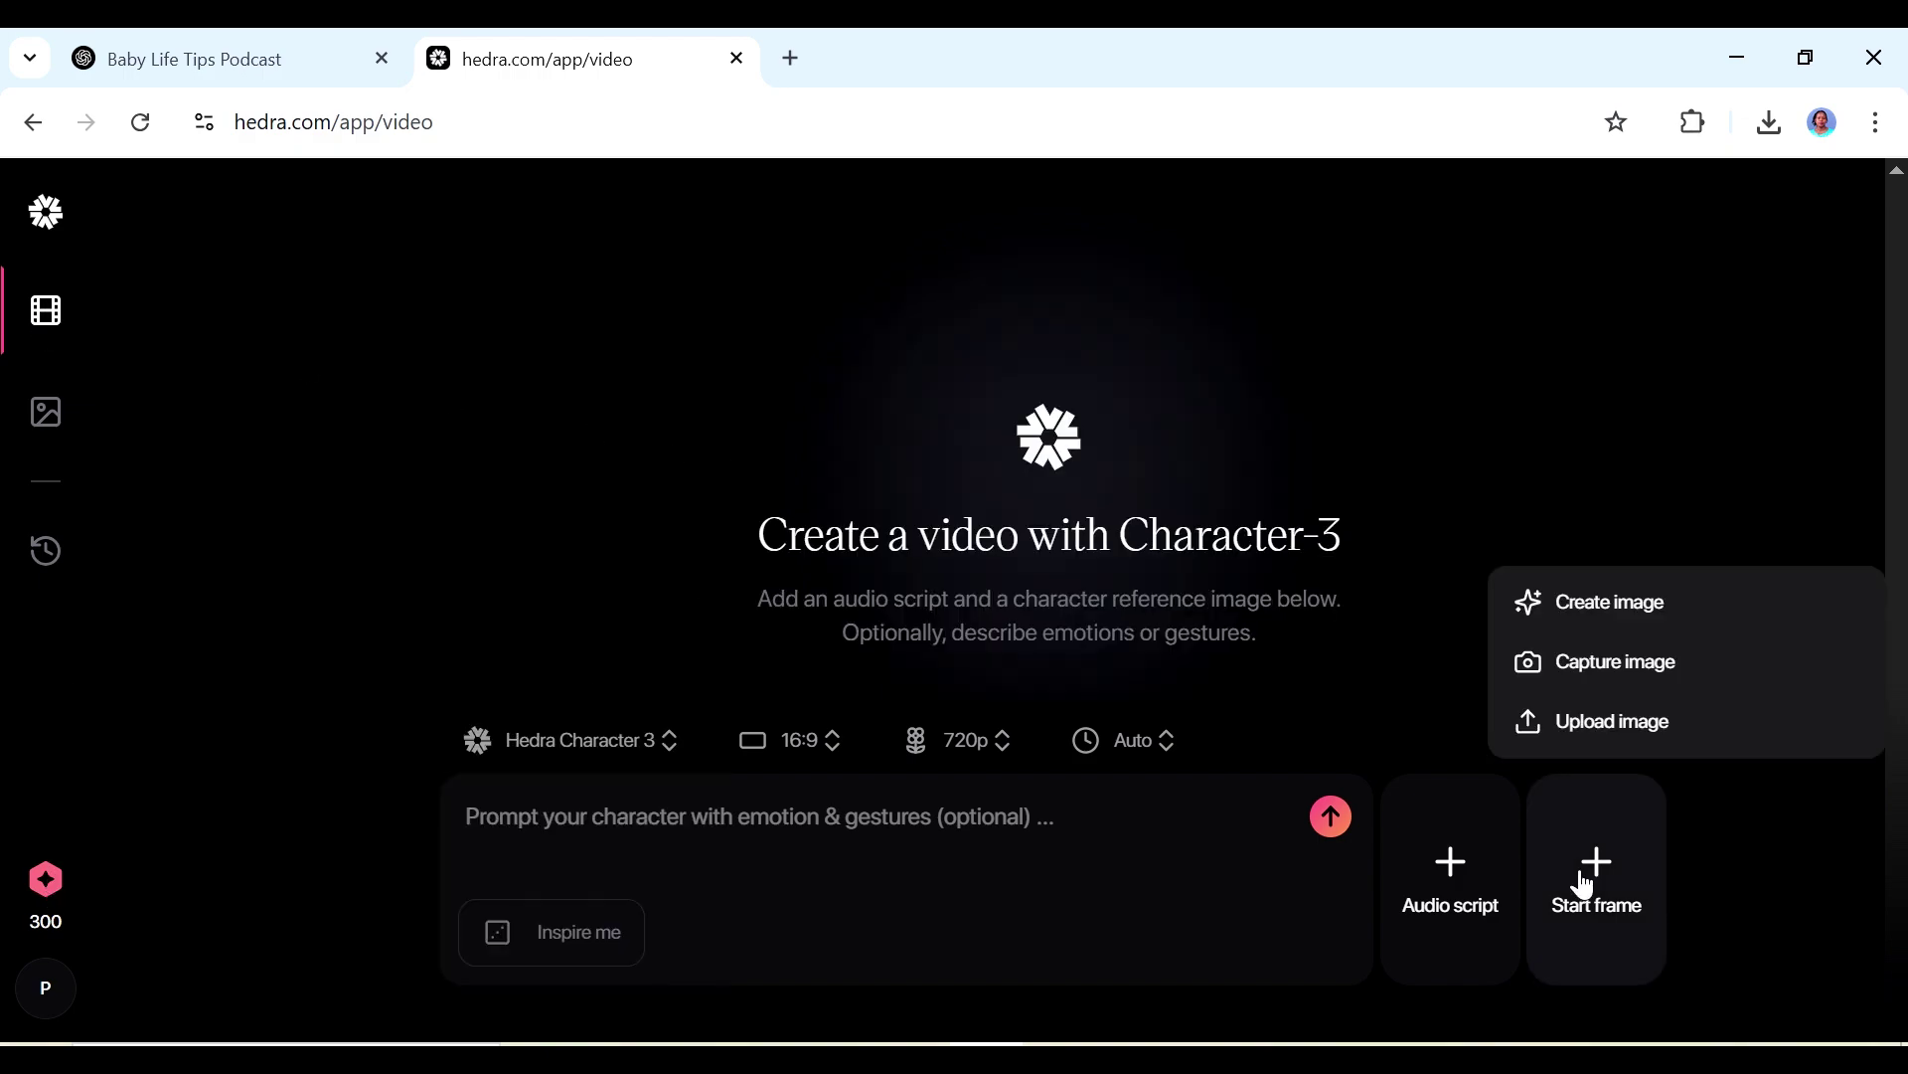
left_click(1672, 744)
left_click(347, 586)
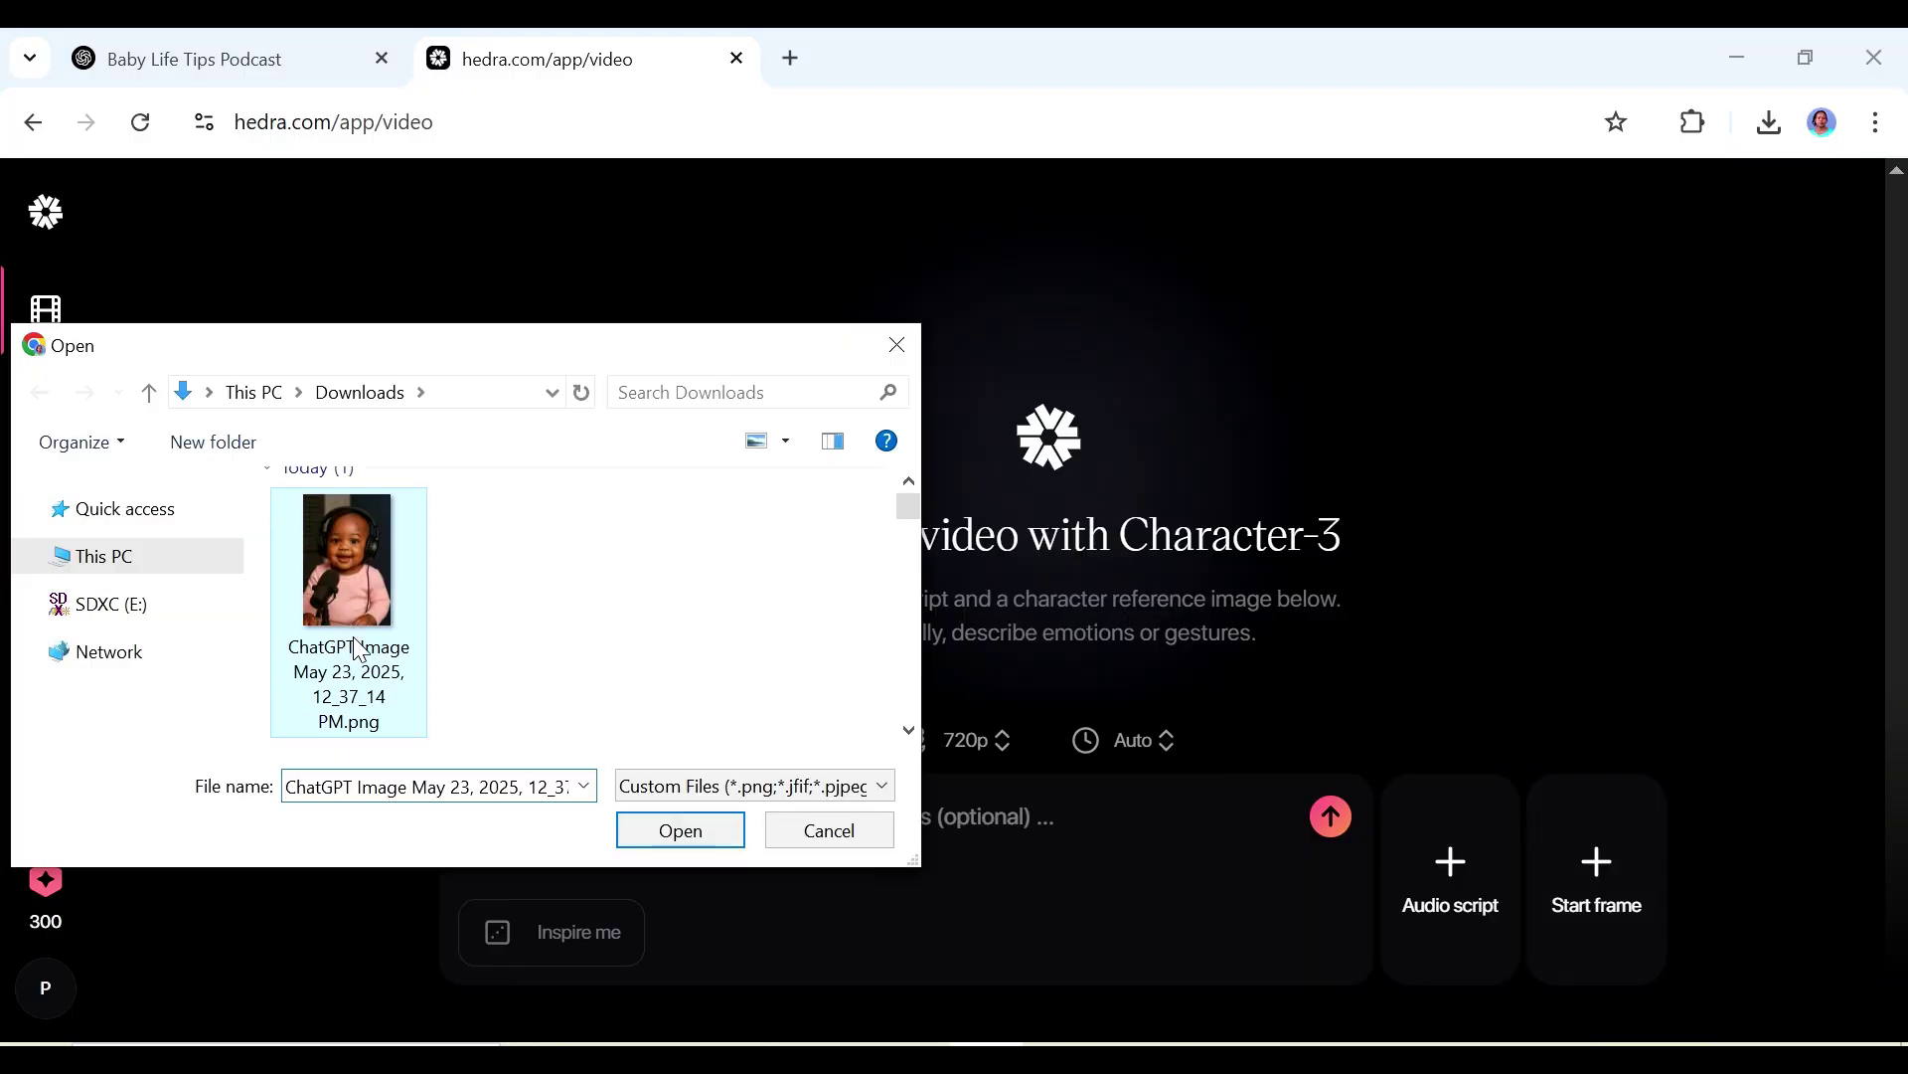
left_click(680, 830)
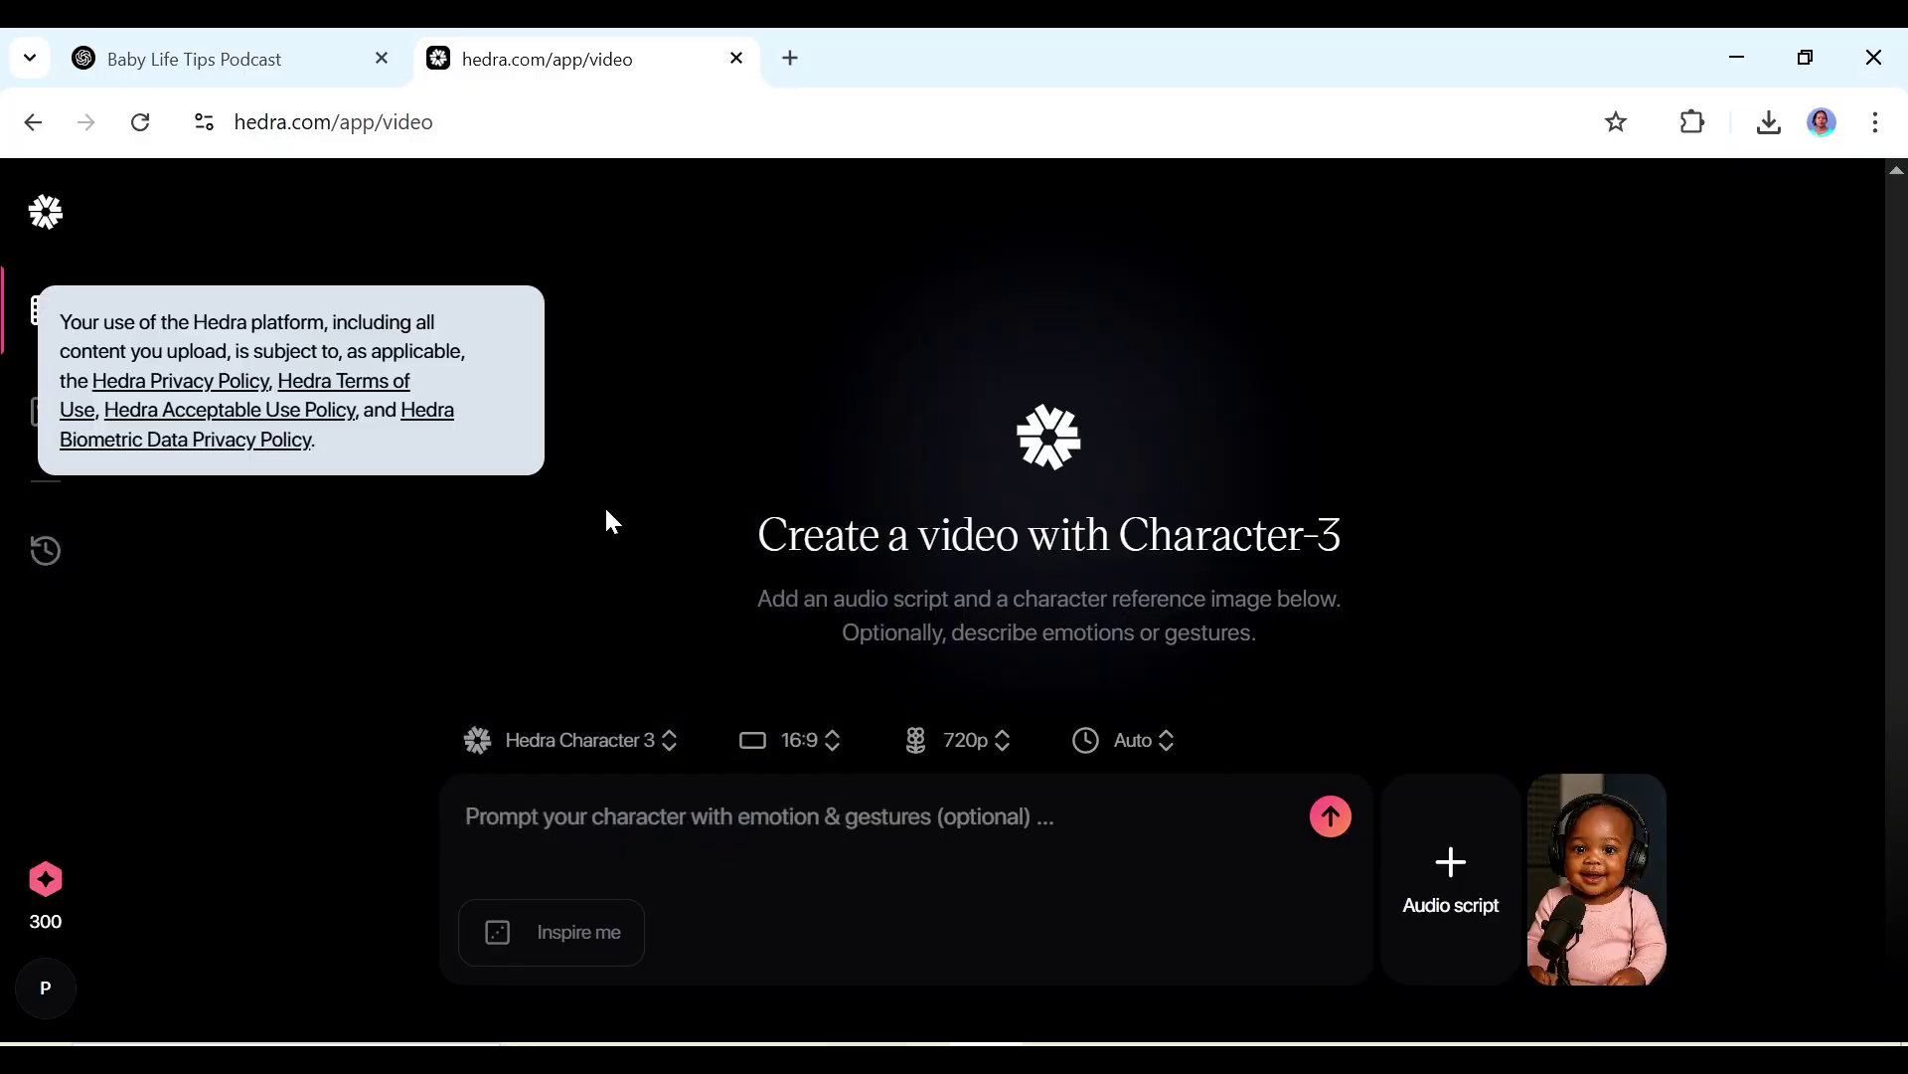
Step: Upload the ElevenLabs_2025-05-23T09_48_59 Kawaii Aerisita recording as the audio script, play it back, and attach it to the video
left_click(1481, 920)
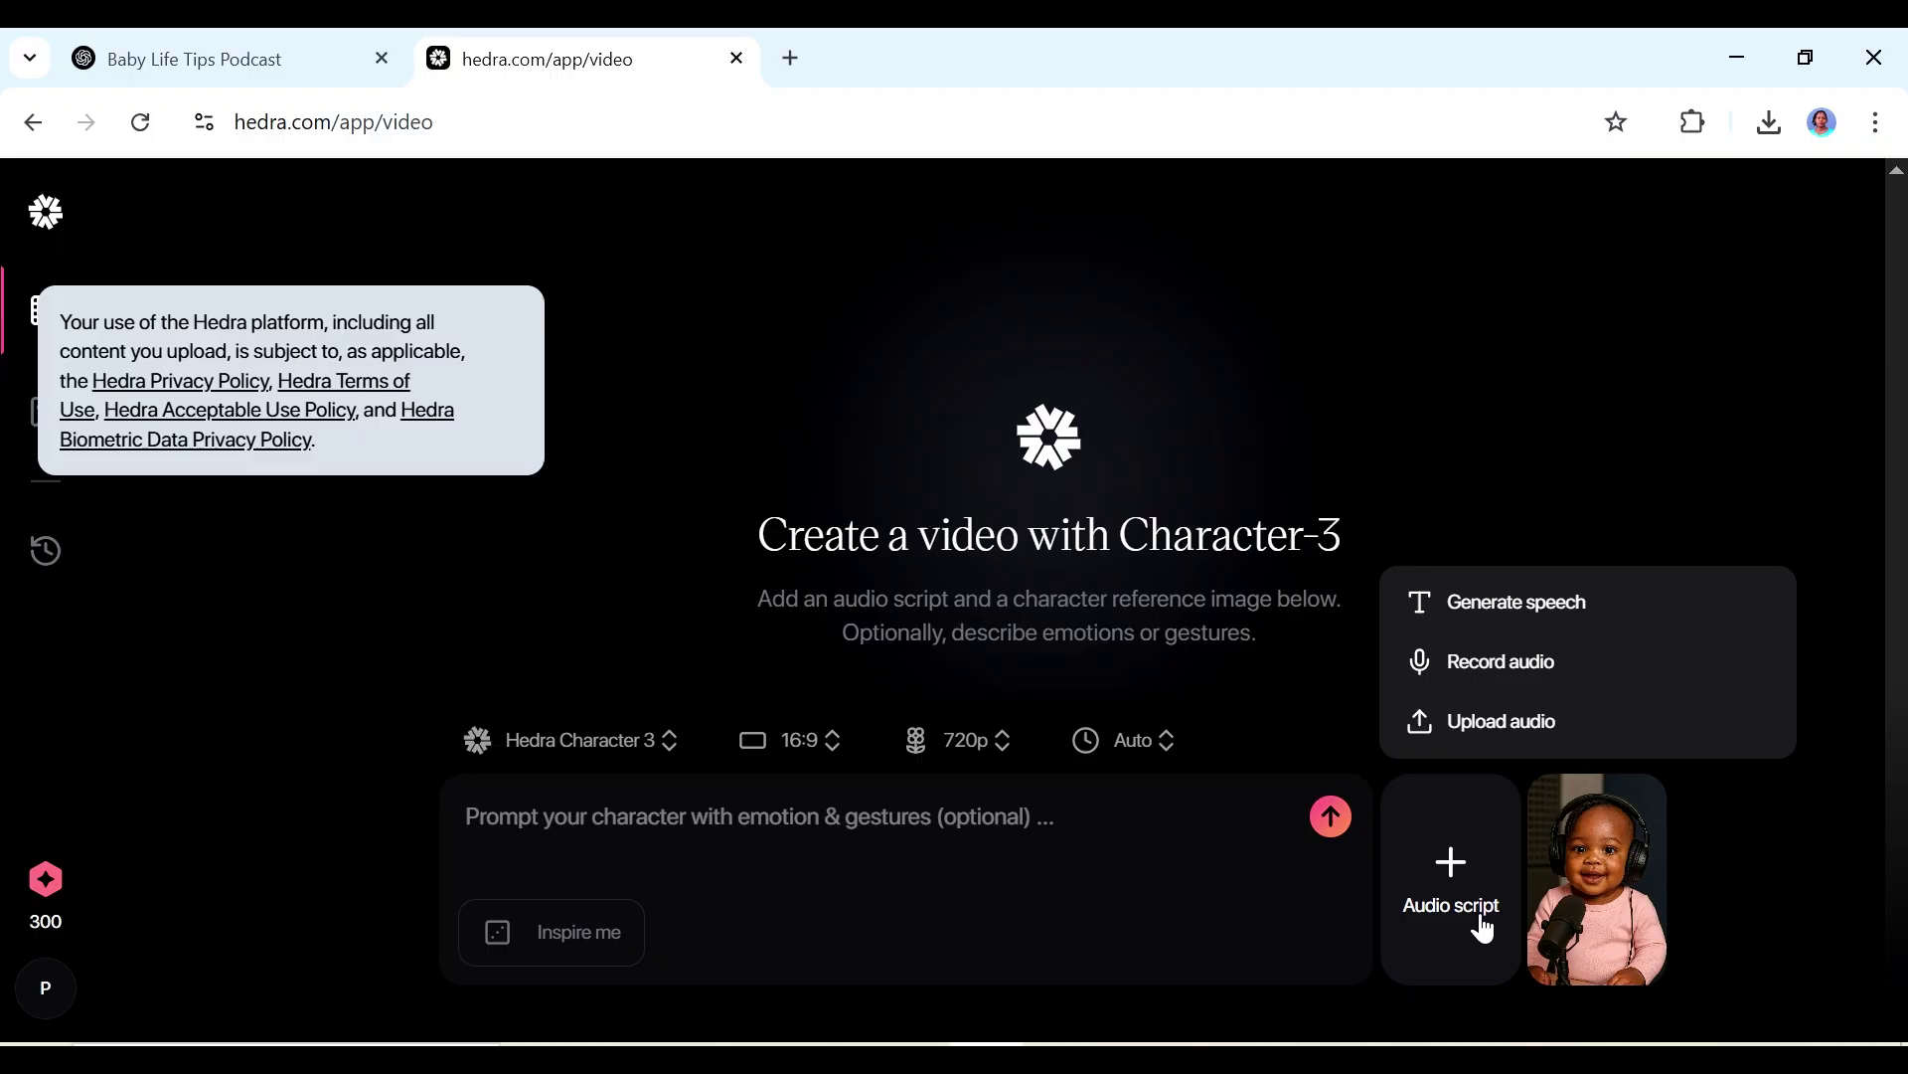
left_click(1501, 725)
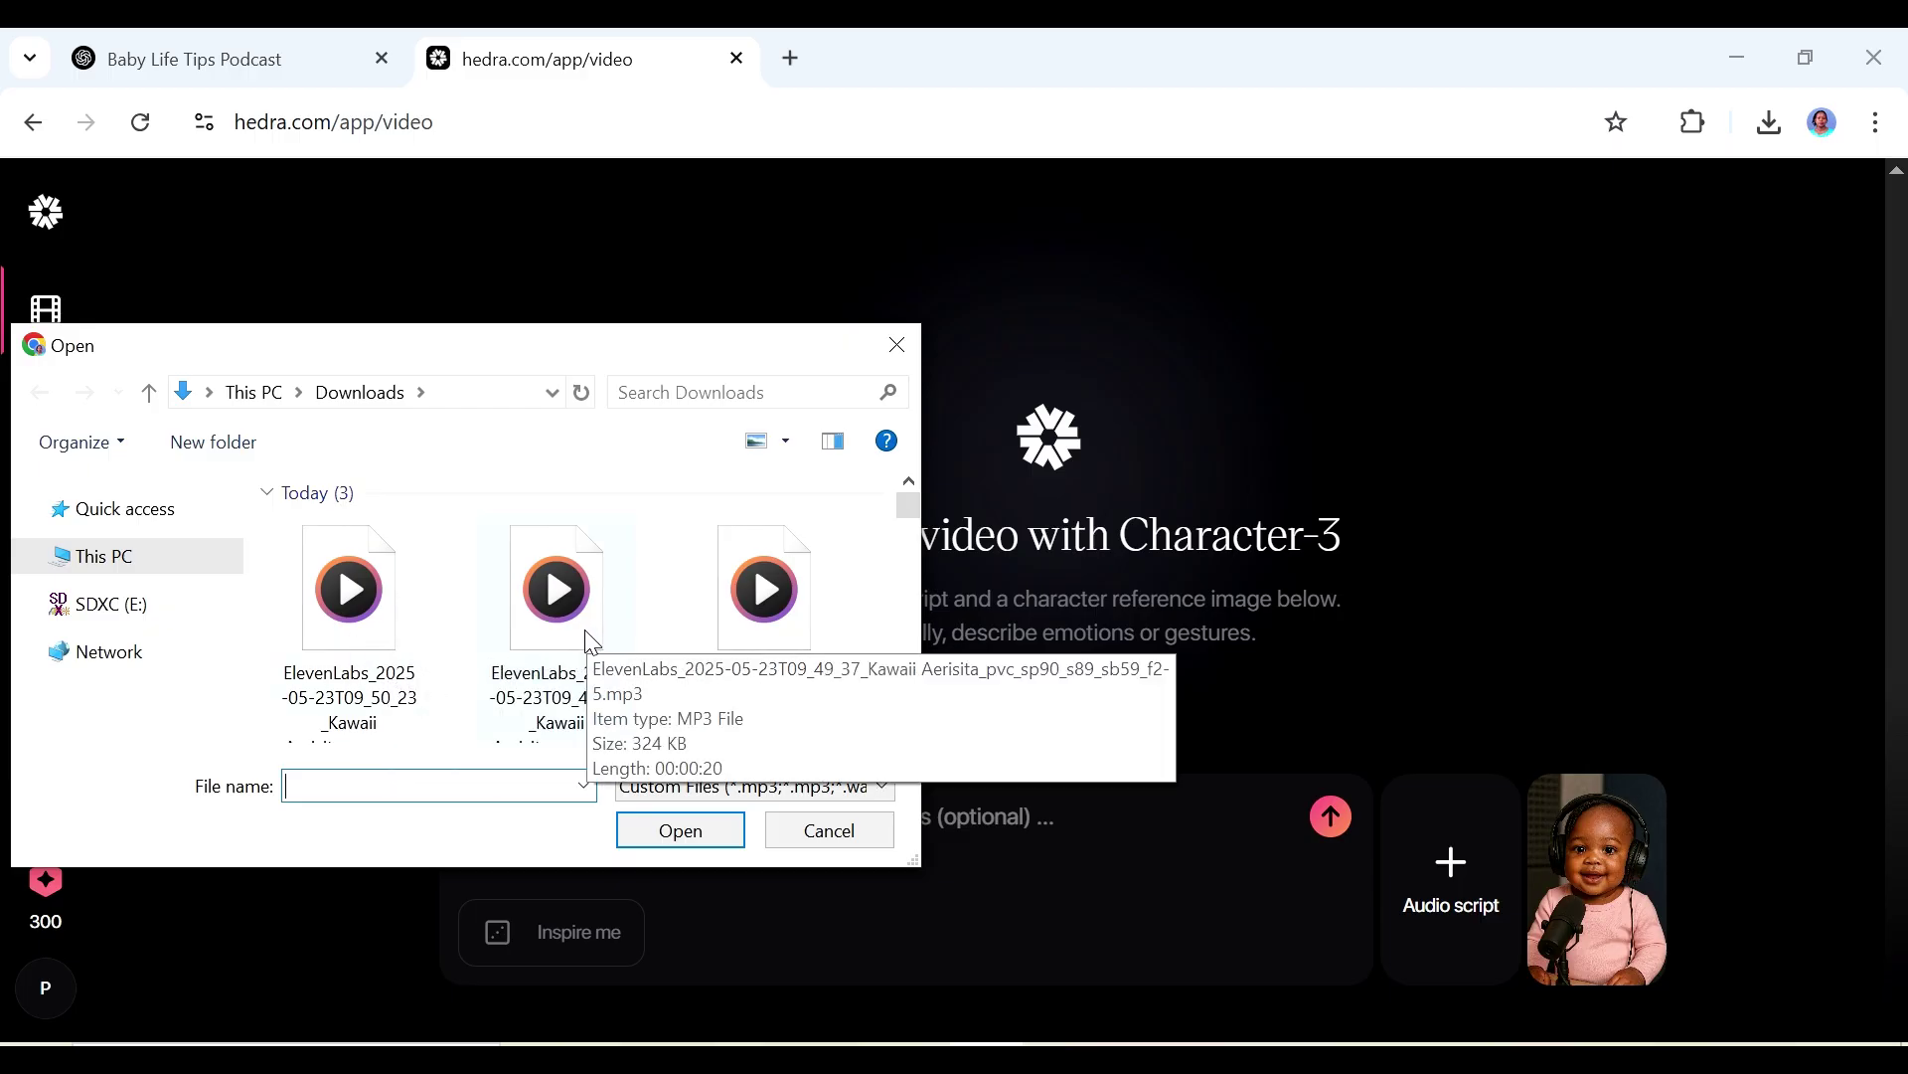
left_click(806, 632)
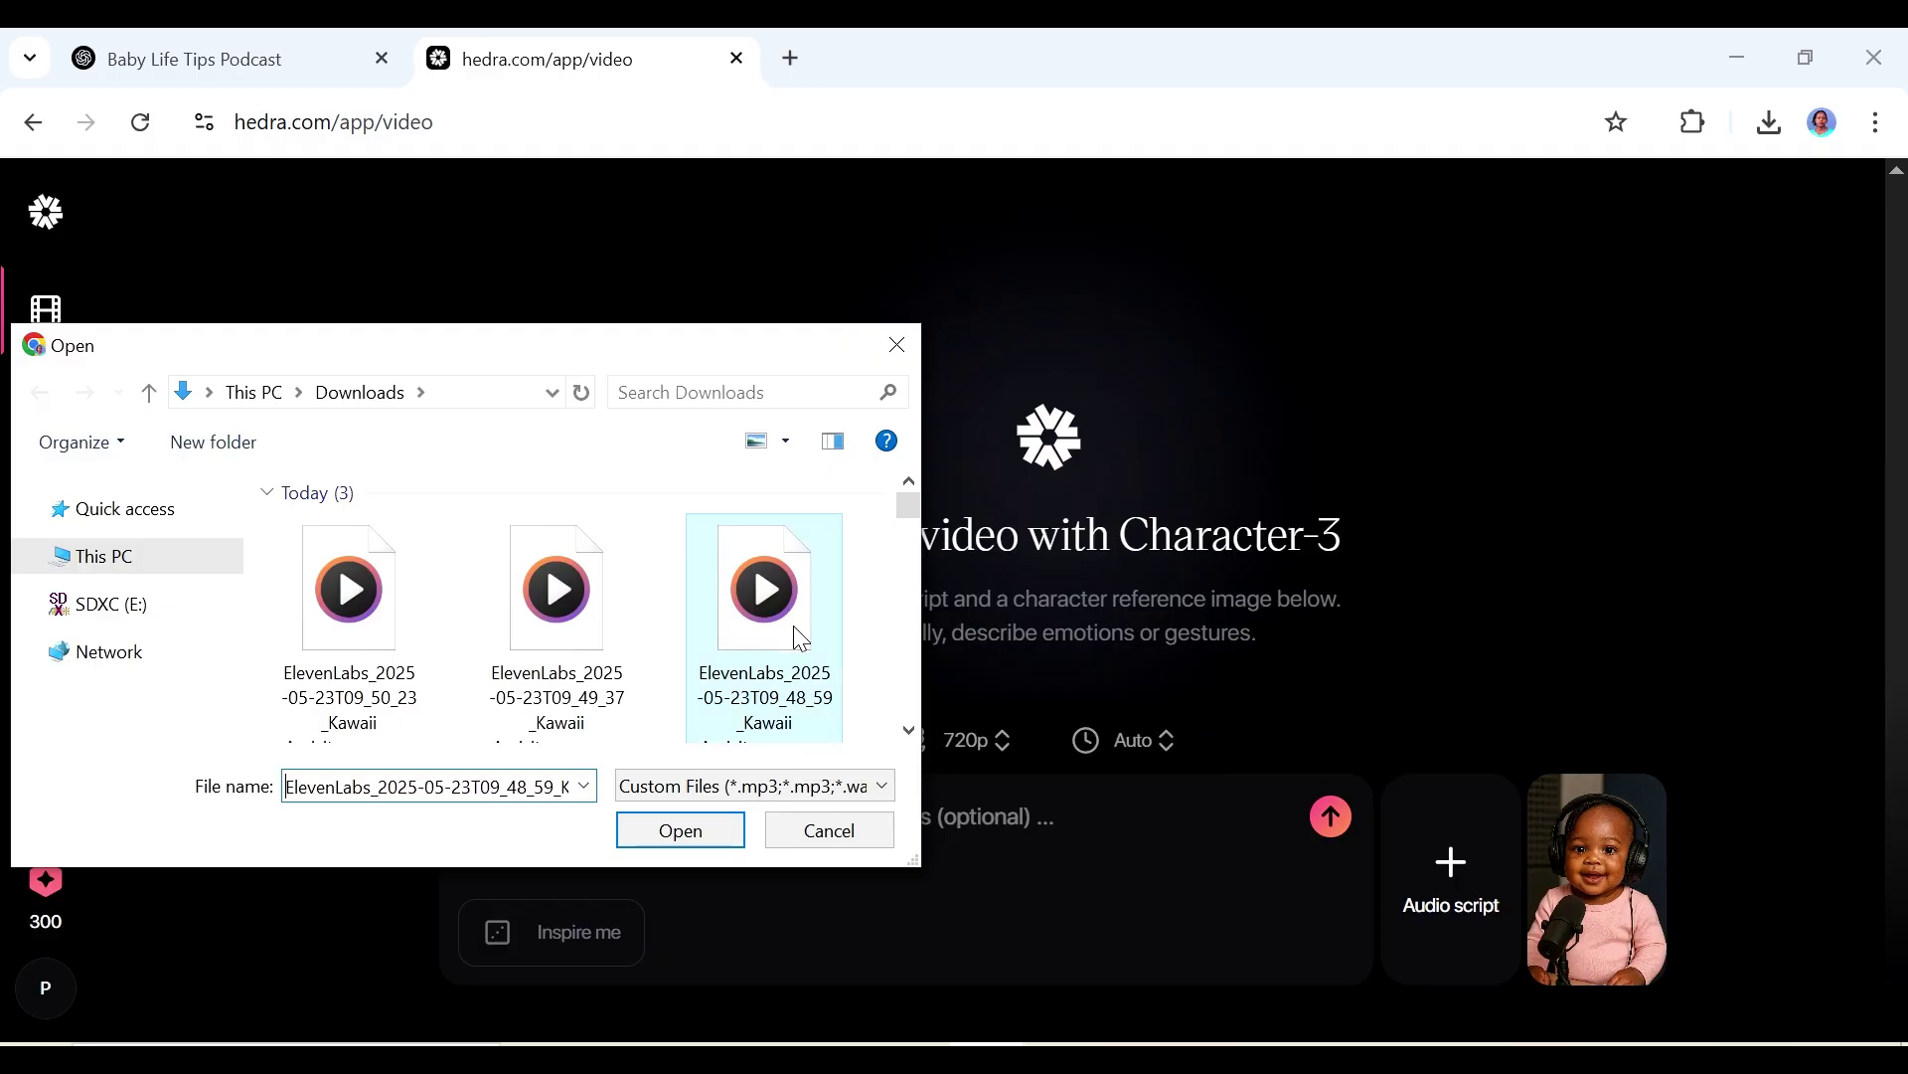
left_click(686, 830)
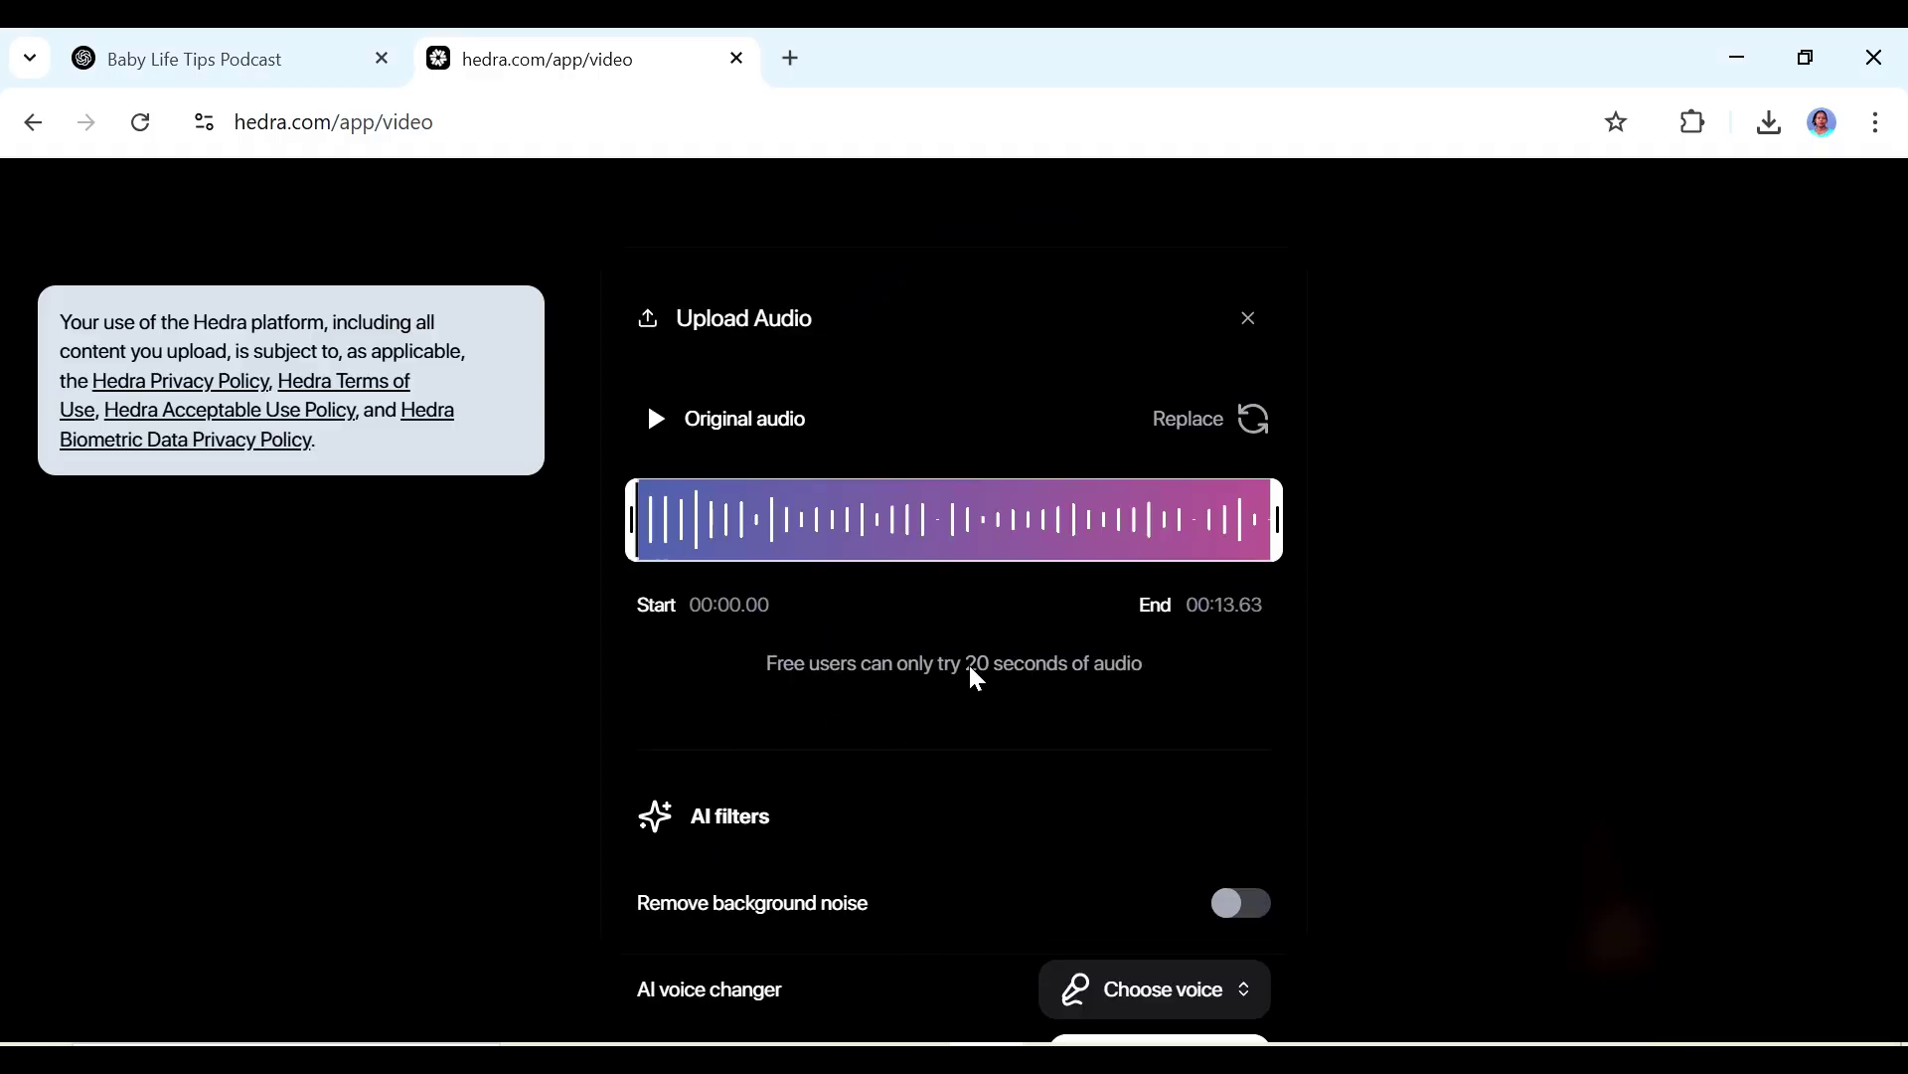
left_click(657, 421)
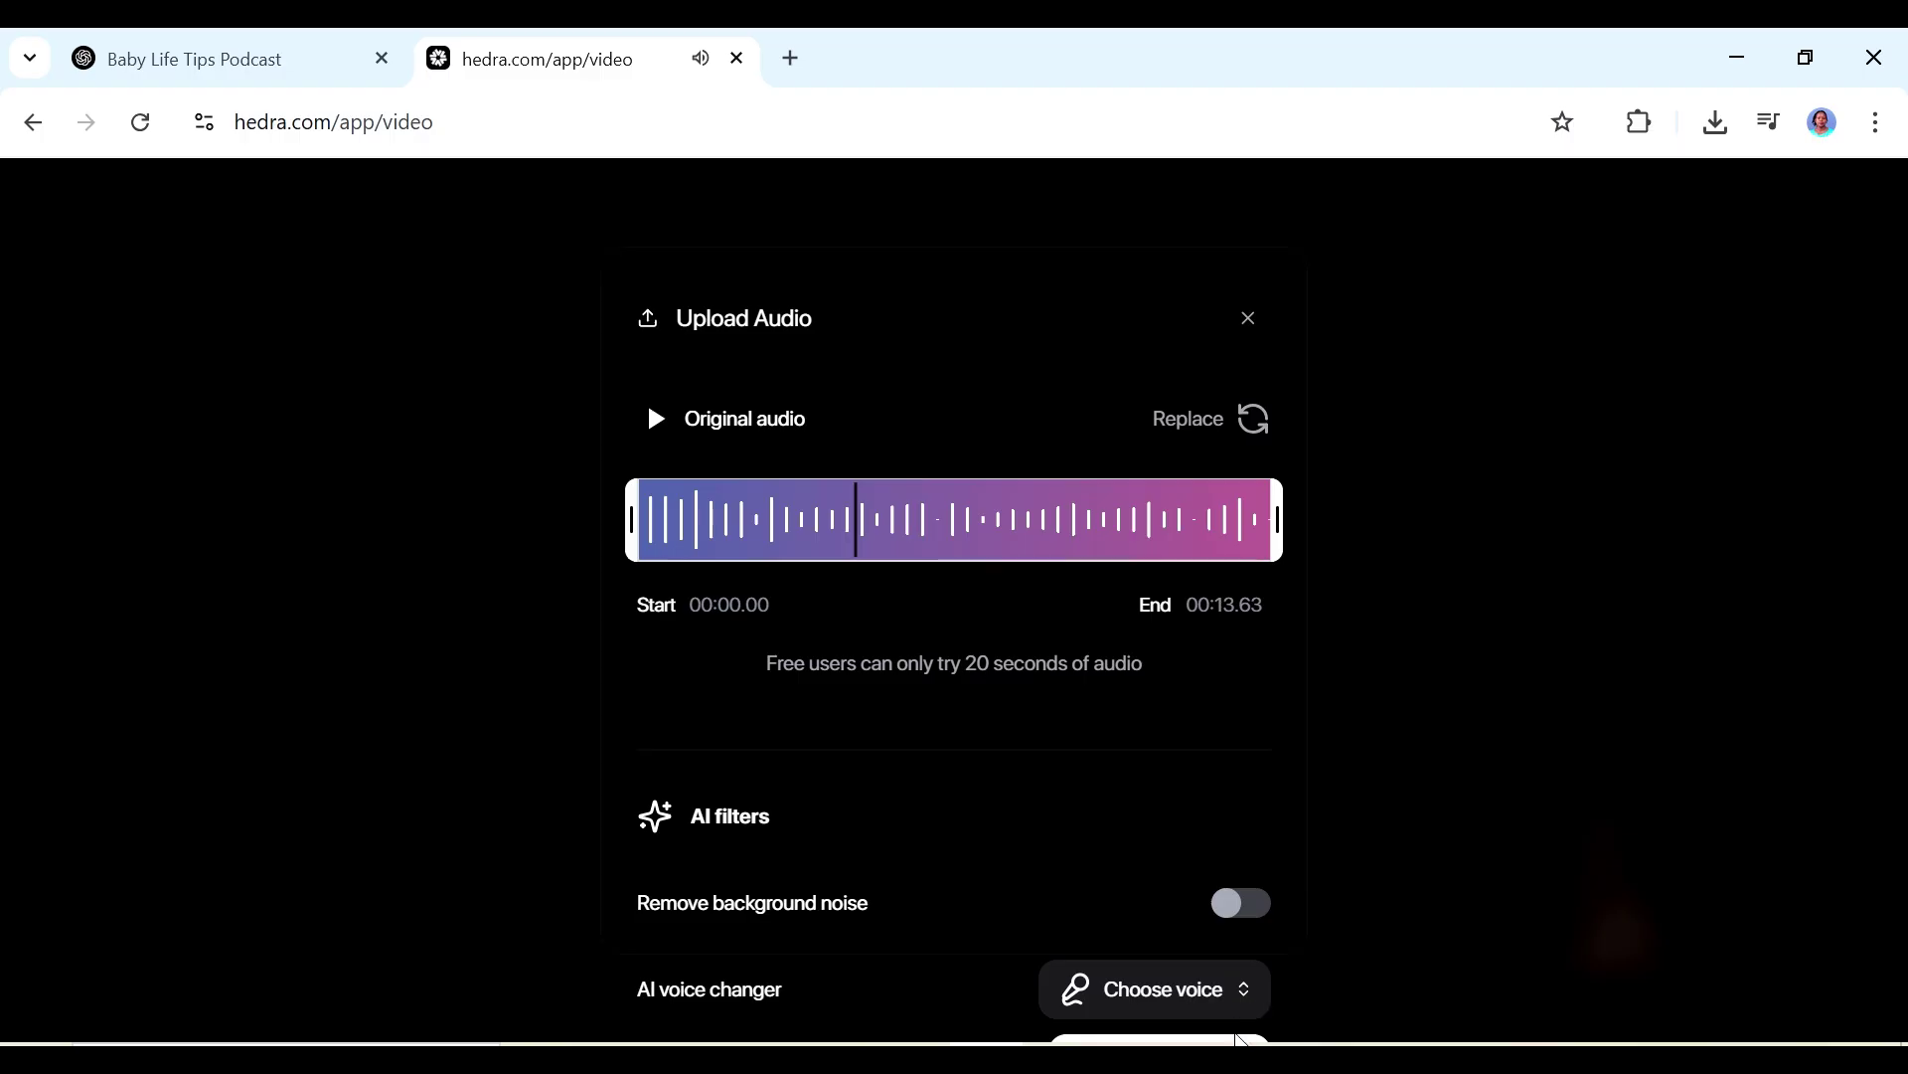
left_click(1235, 1039)
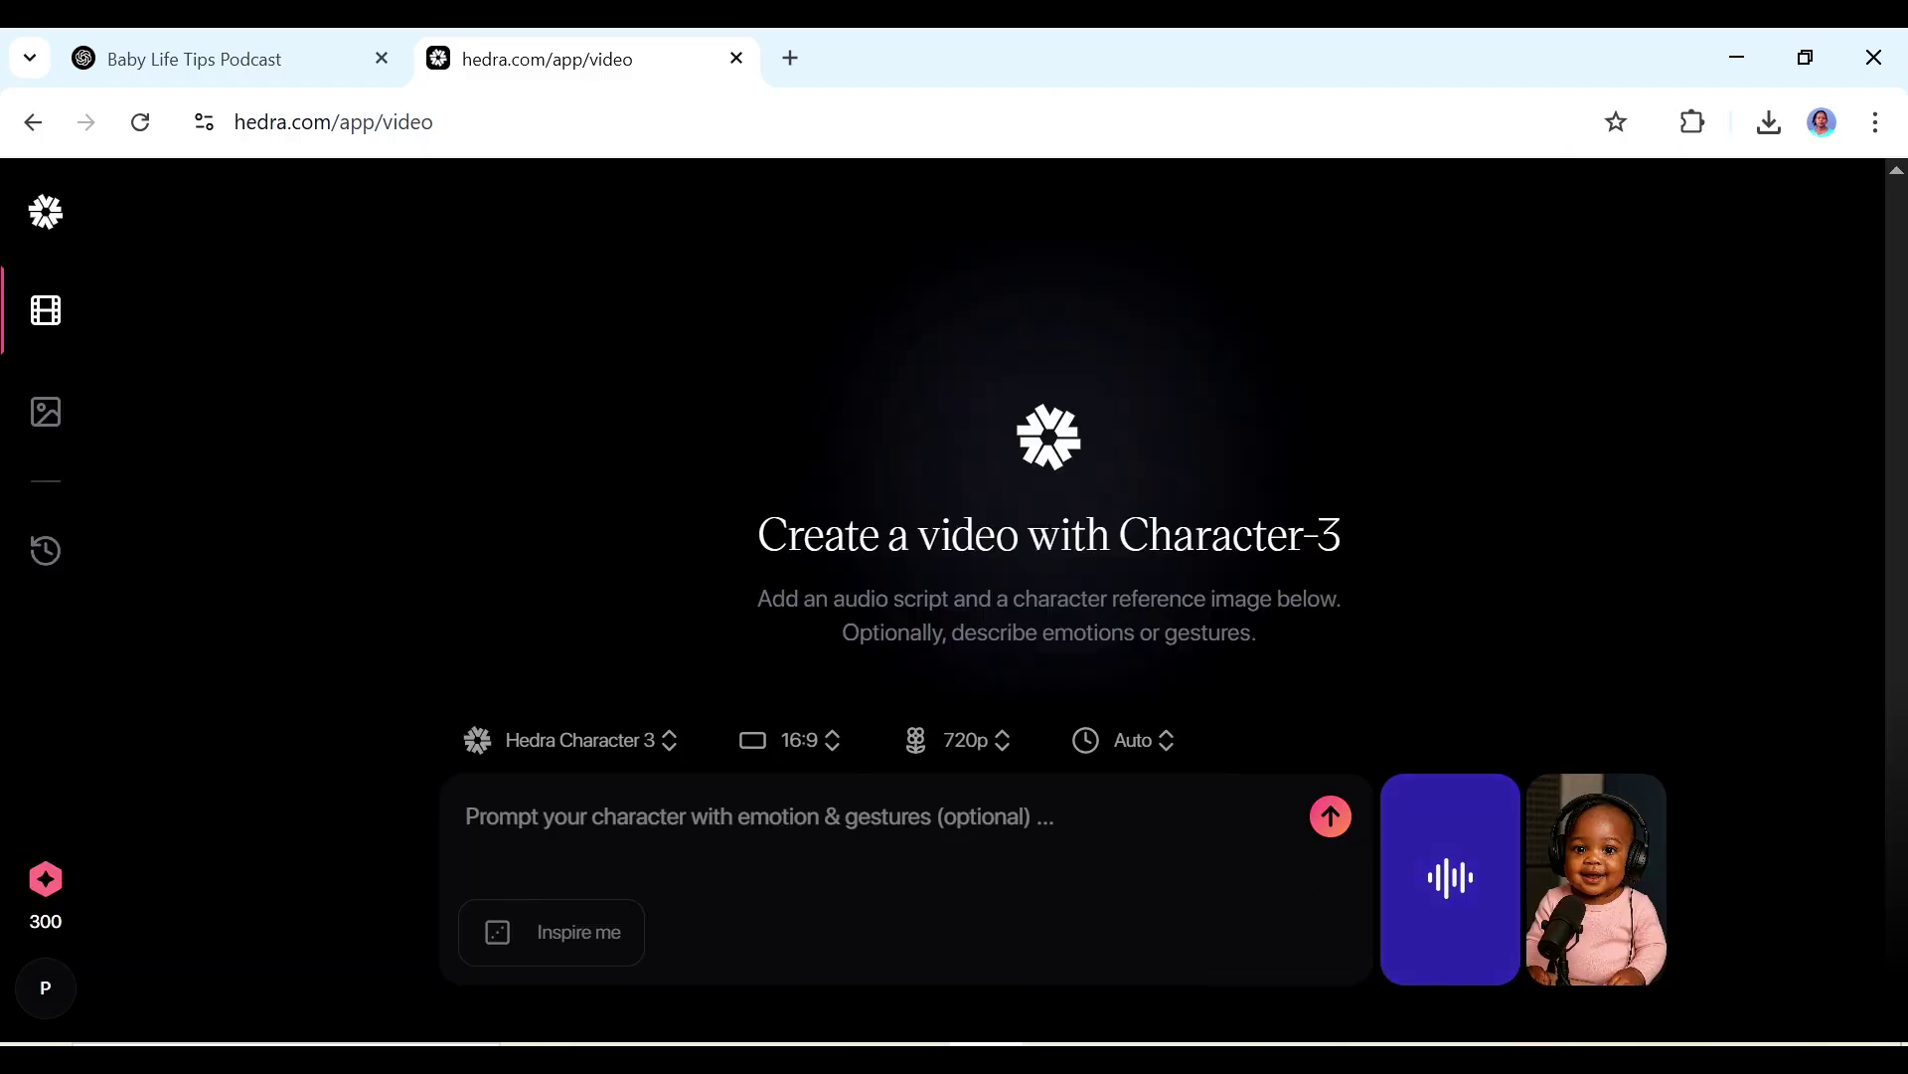
Step: Replace the suggested prompt with "Make a video of the taking baby as if presenting in a podcast. Make her smile and blink naturally"
left_click(596, 944)
left_click_drag(747, 817, 372, 809)
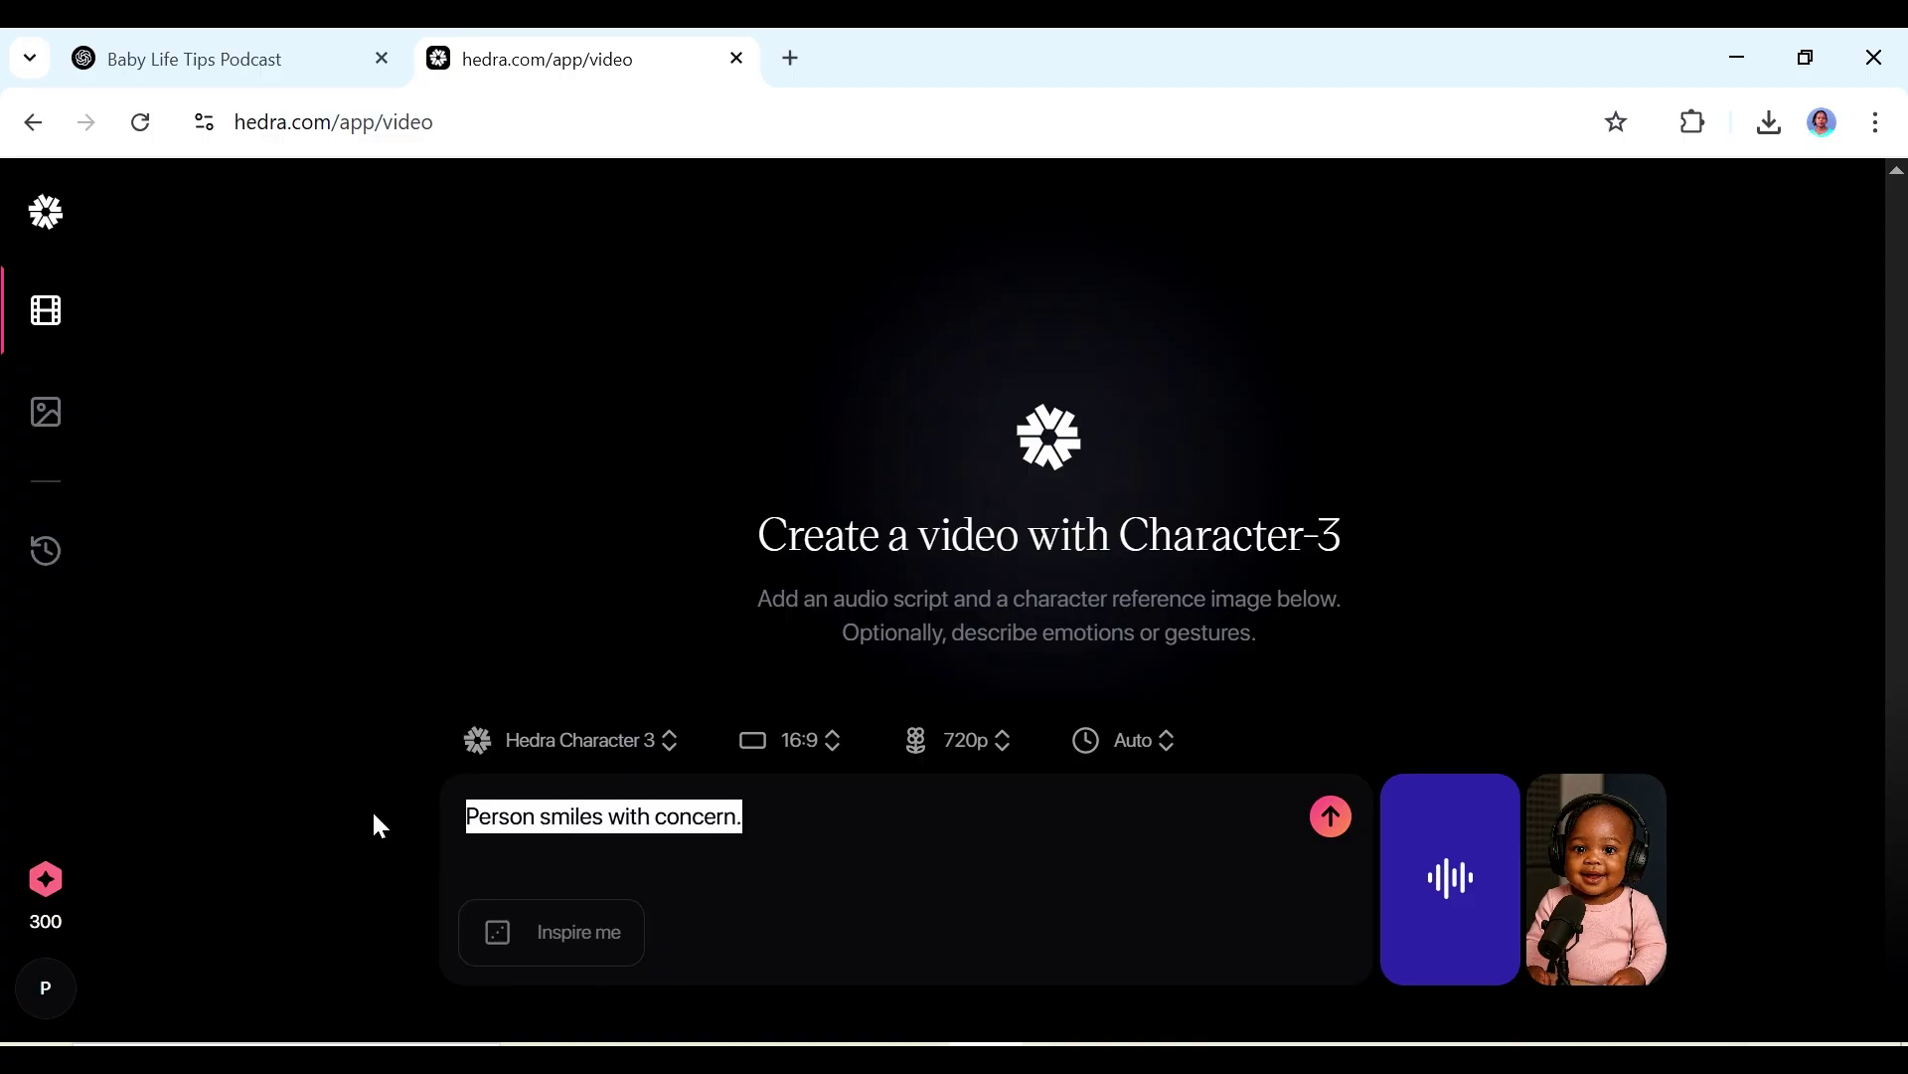
key("BackSpace")
key("ctrl+v")
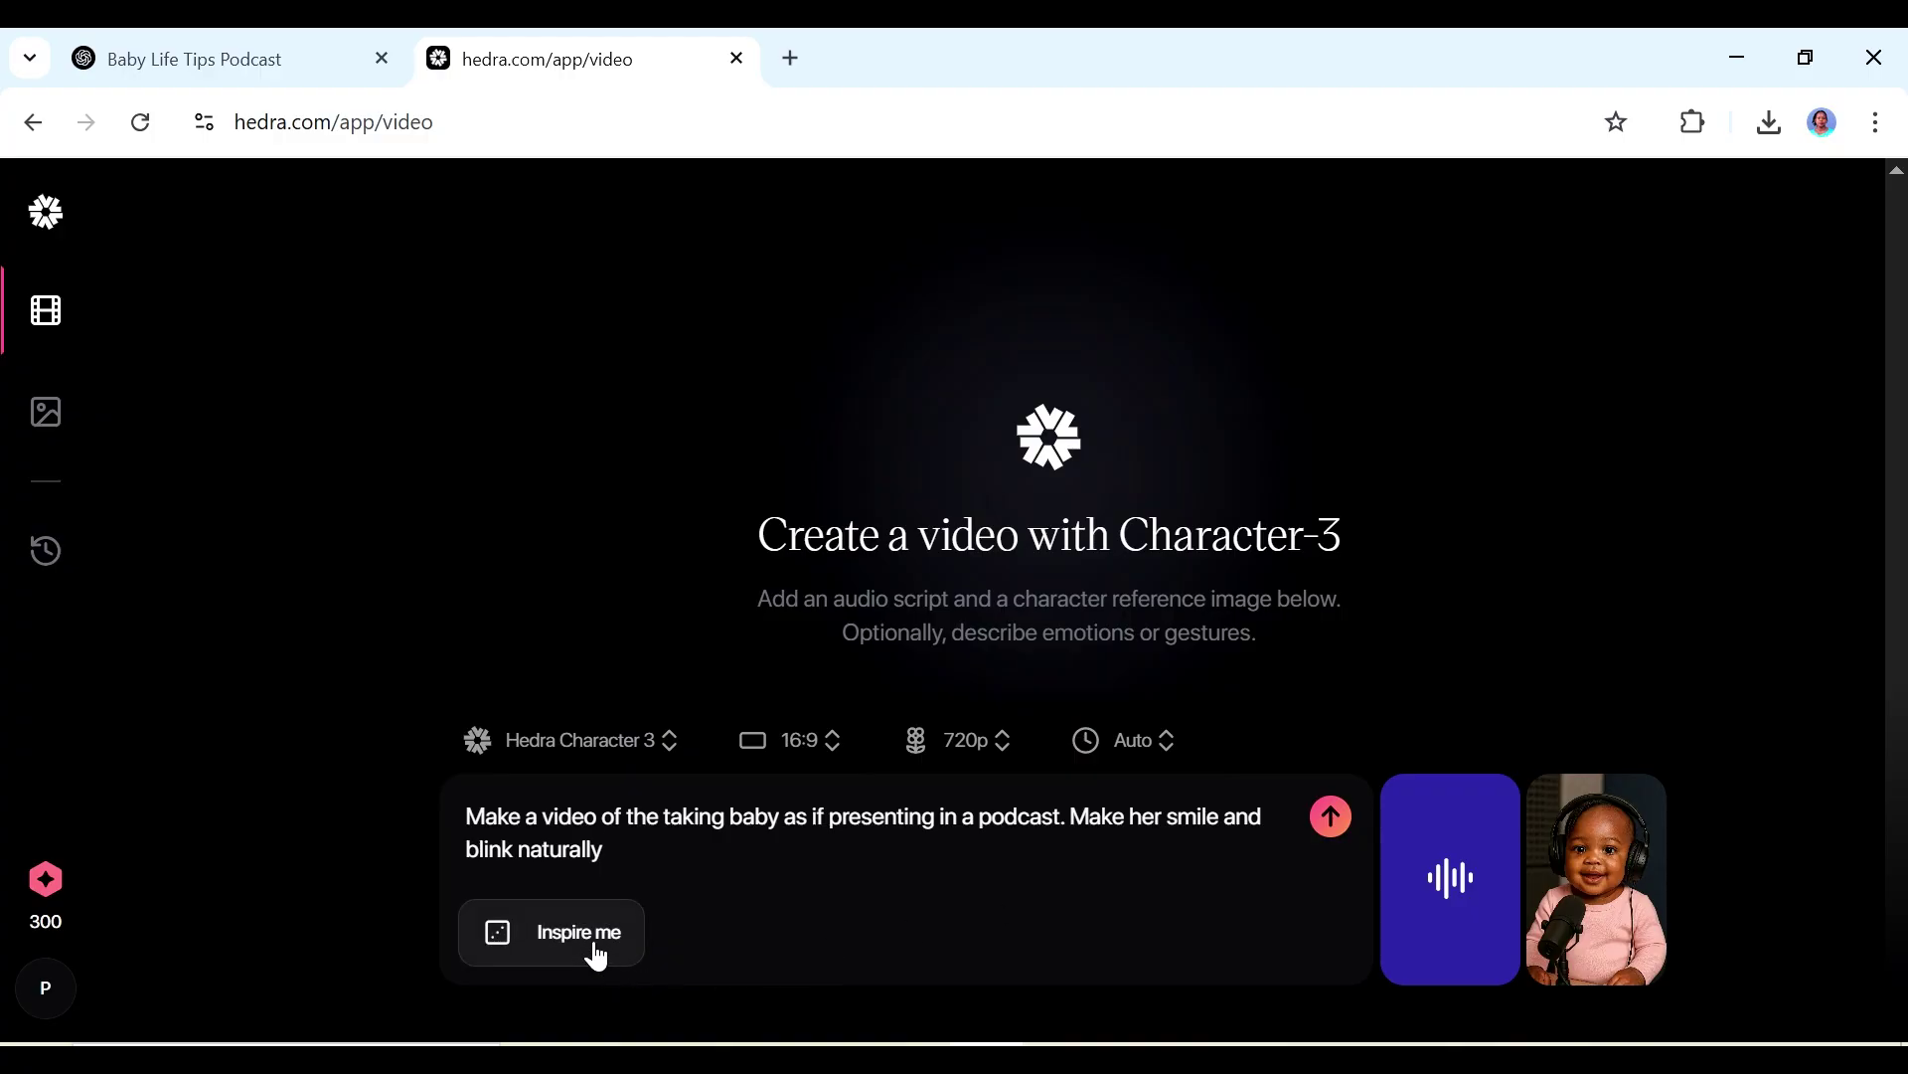
Step: Set the video's aspect ratio to 9:16 and submit it for generation
left_click(789, 744)
left_click(798, 661)
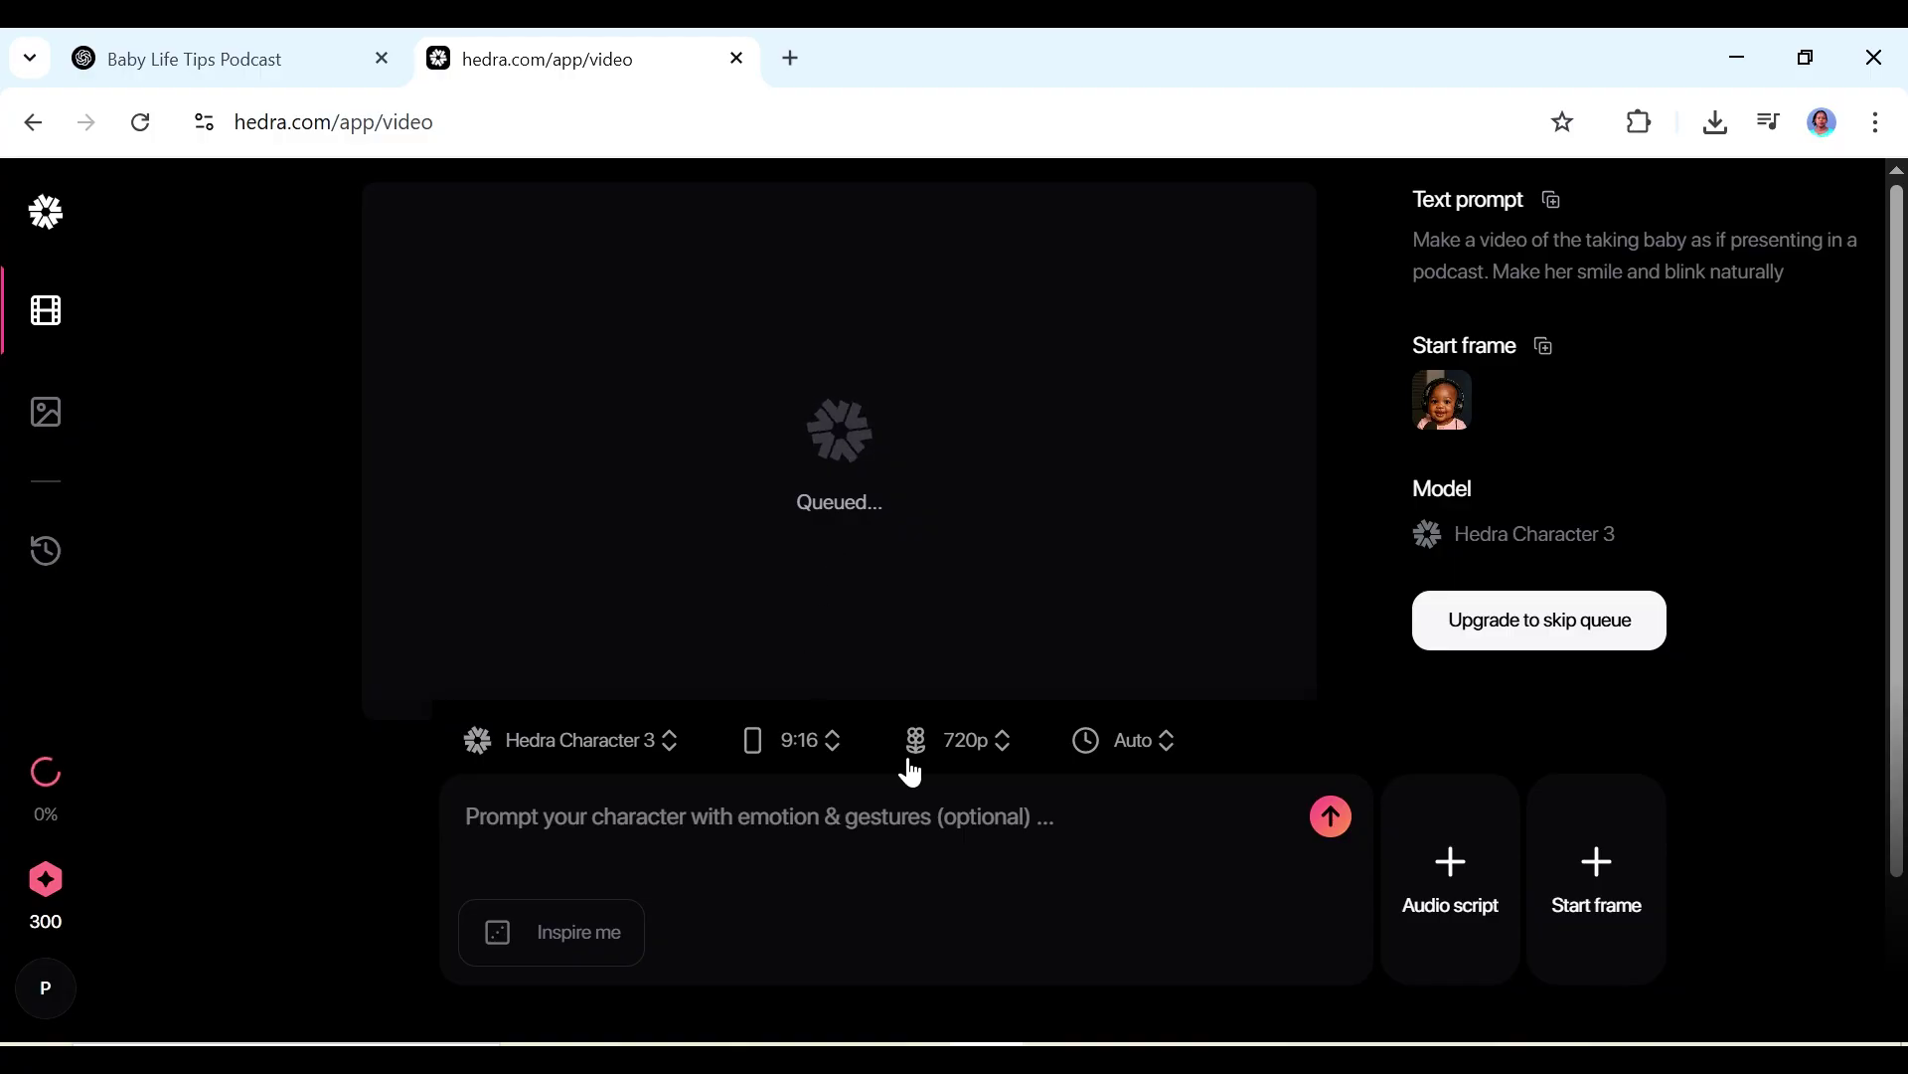
Step: Choose the 16:9 aspect ratio for the new, empty video prompt
left_click(782, 755)
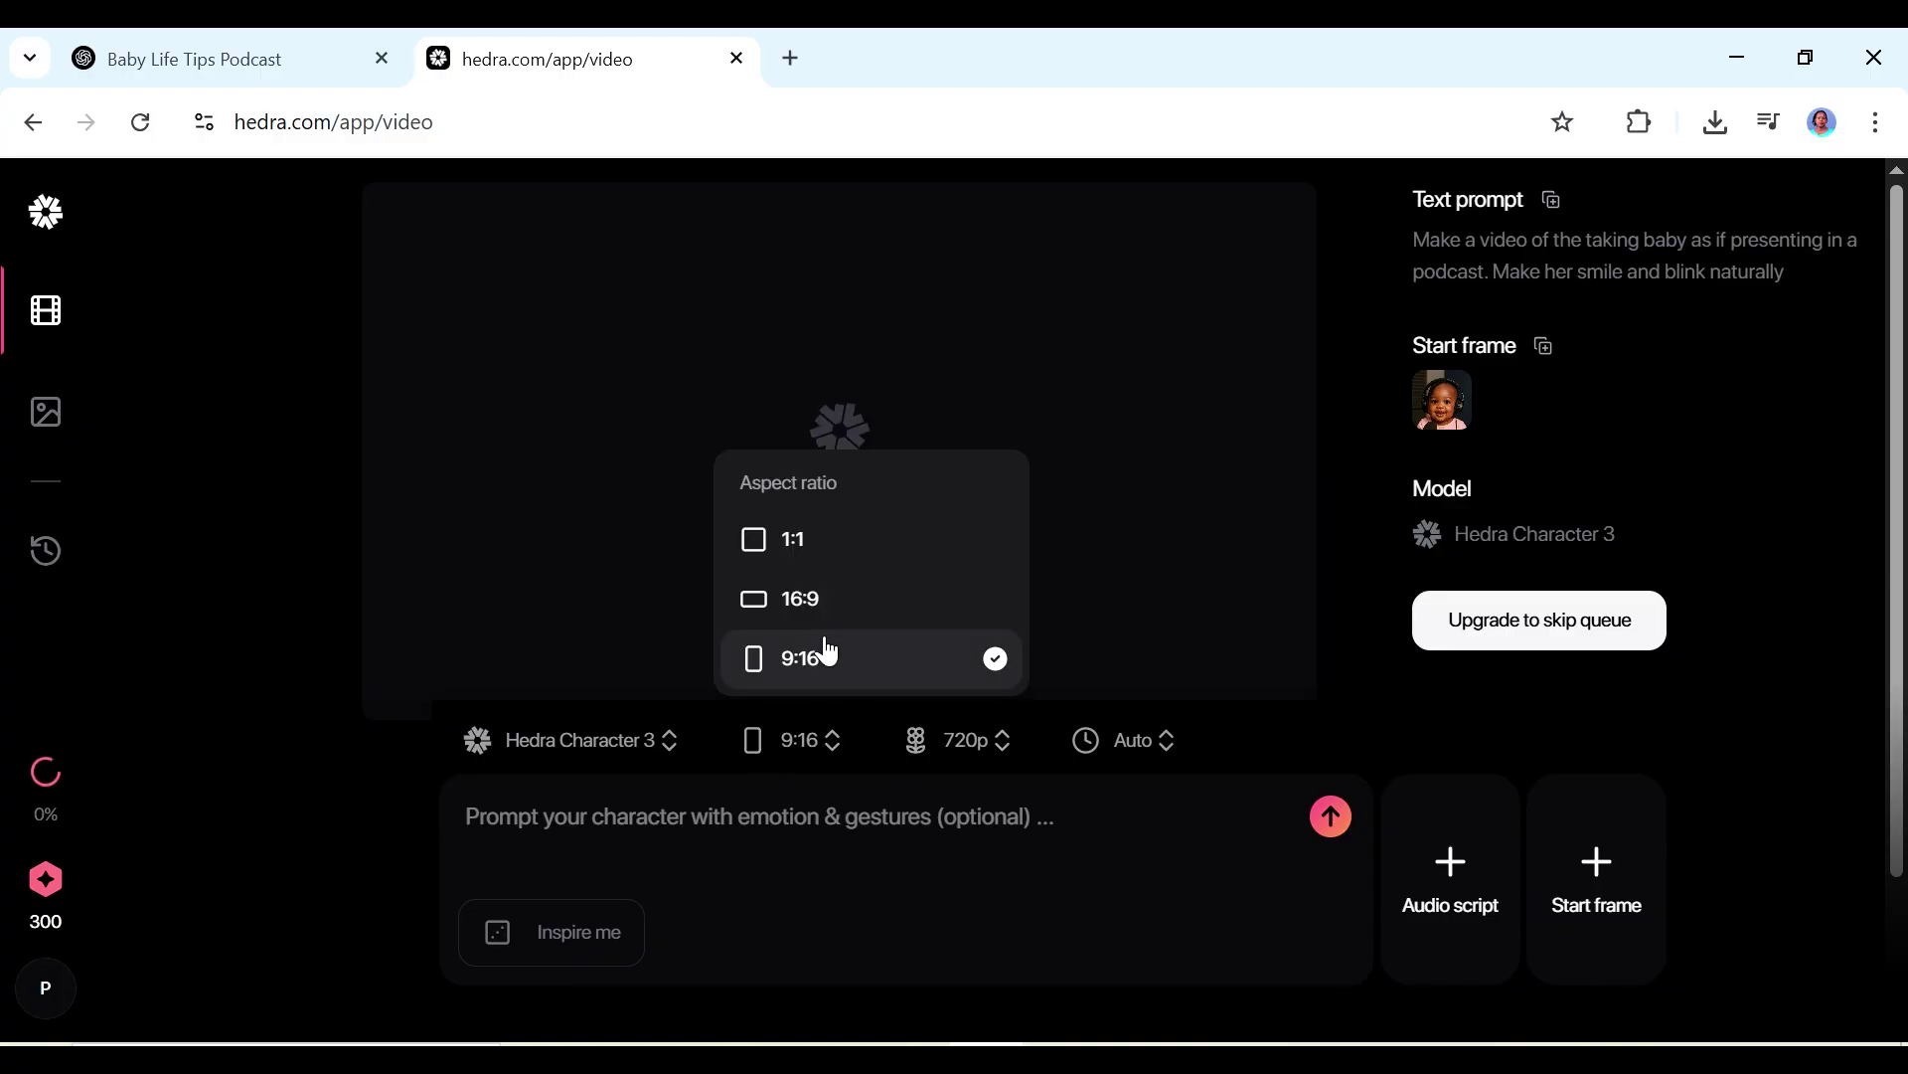
left_click(820, 600)
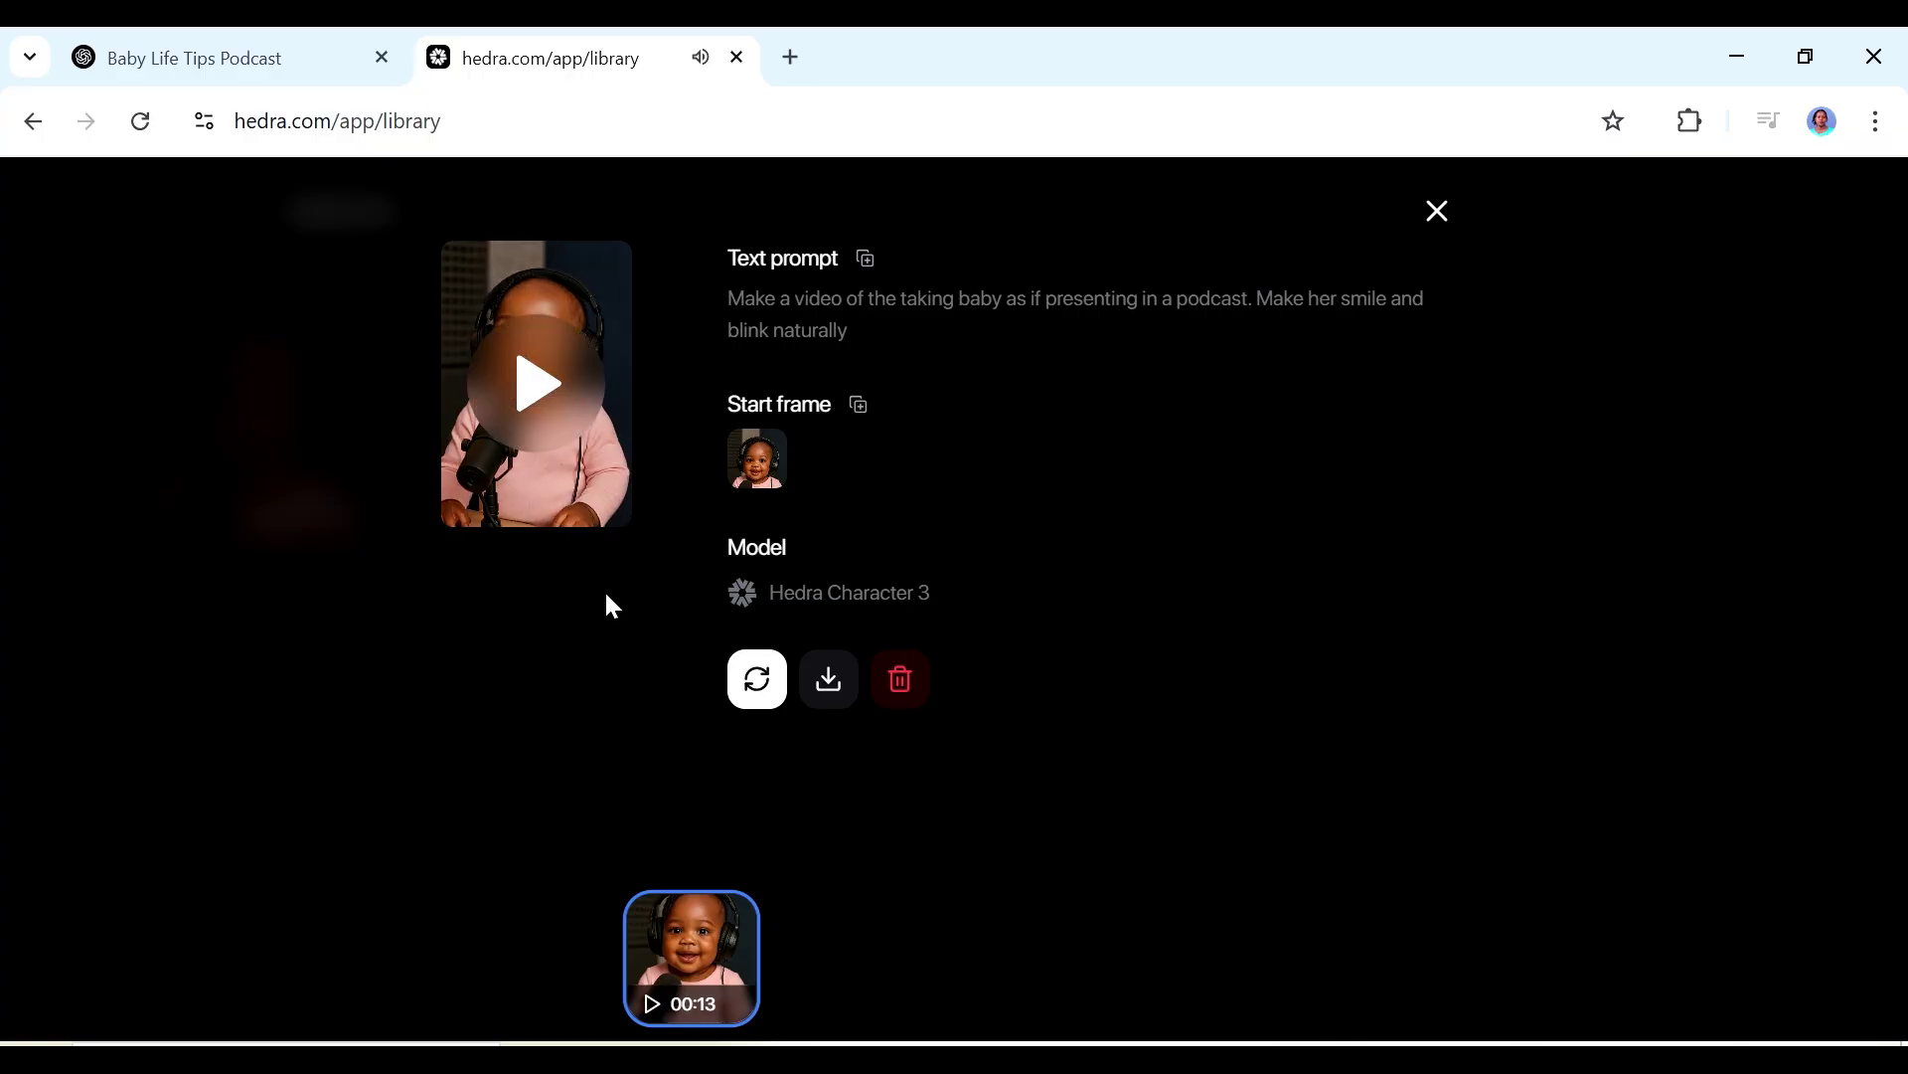
Step: Download the finished baby podcast video from the Hedra library
left_click(833, 691)
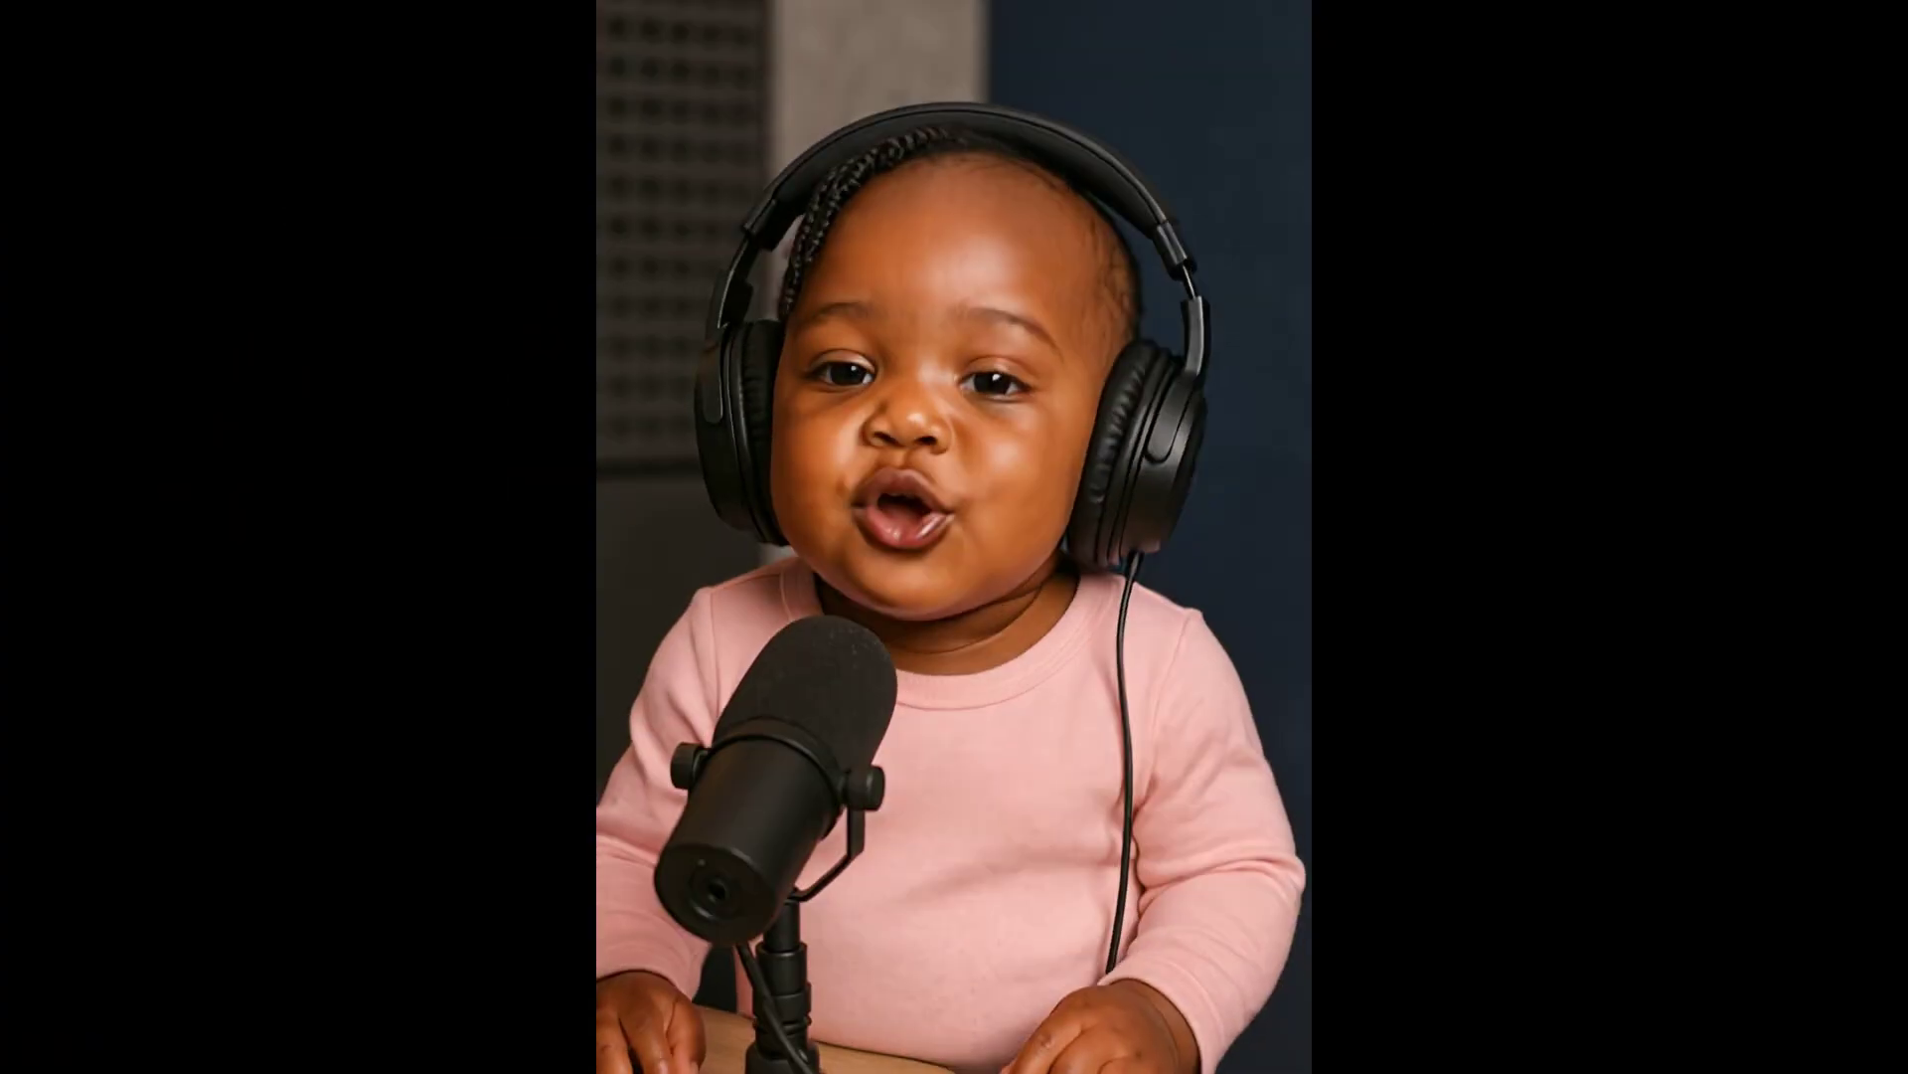